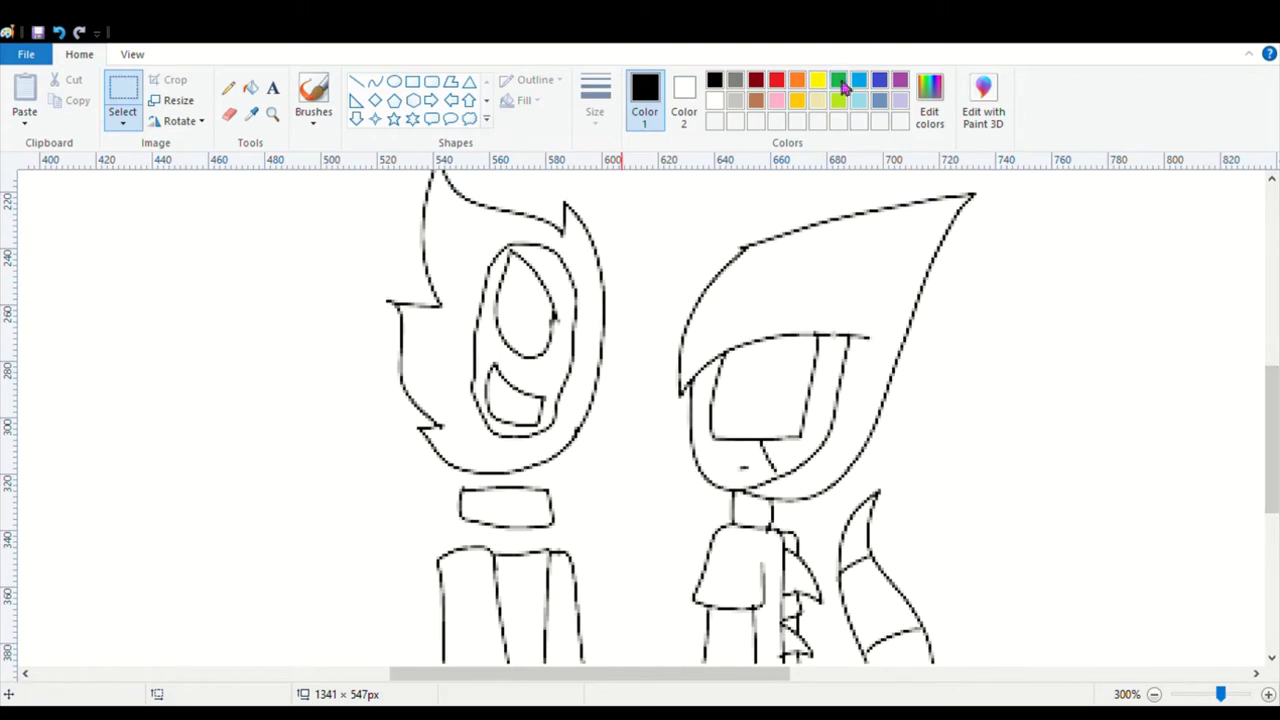
Step: Fill the left character's flame-shaped head yellow and its inner face area, around the eye and mouth, with a custom light red
click(818, 82)
click(250, 88)
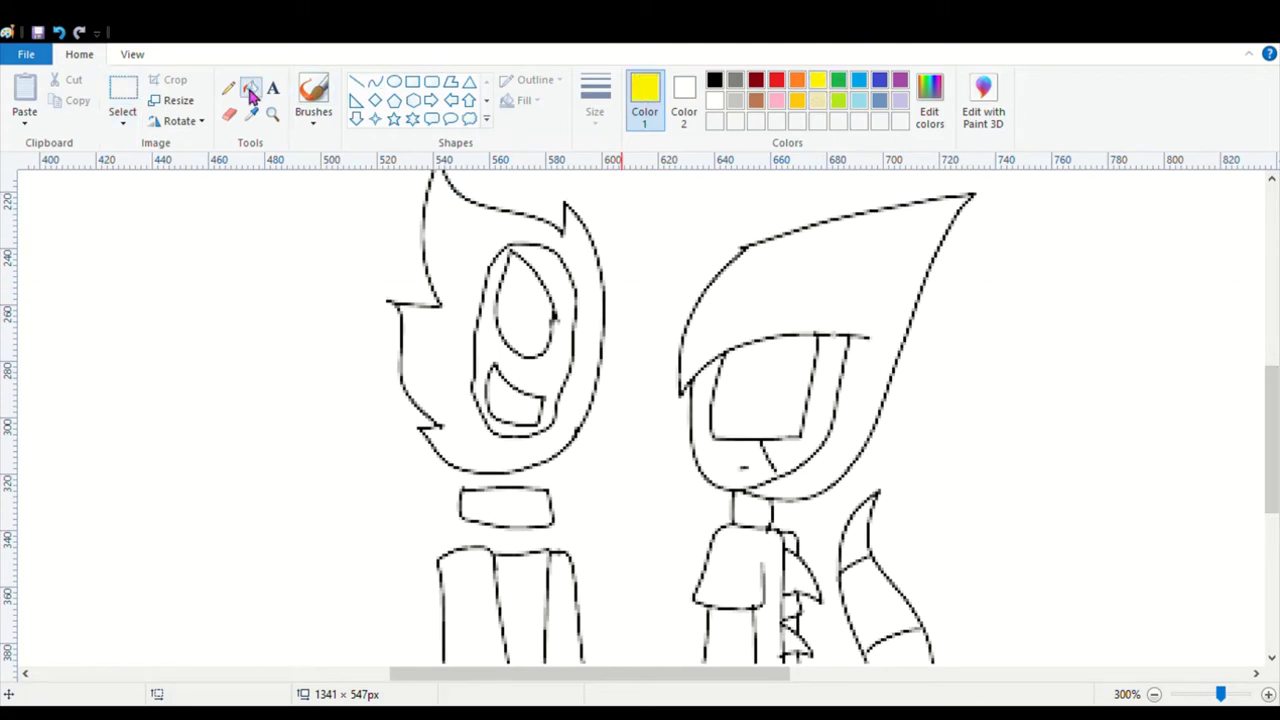
click(465, 231)
click(778, 82)
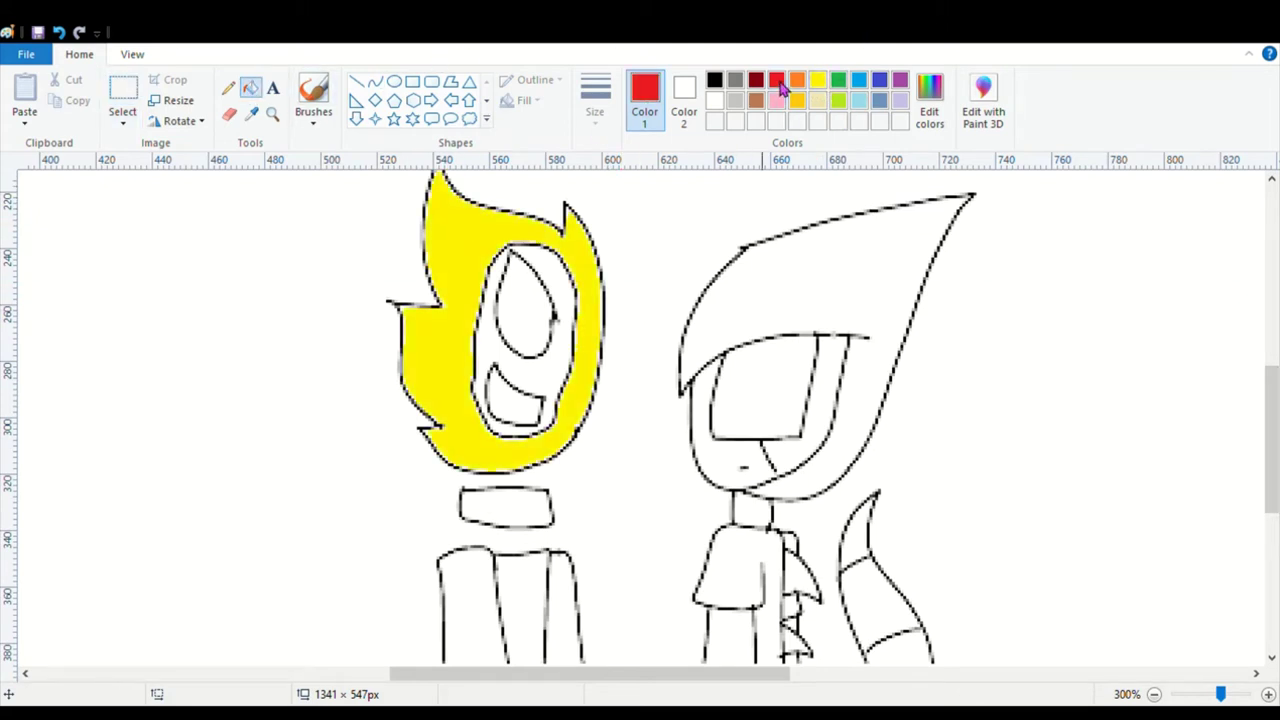
click(929, 100)
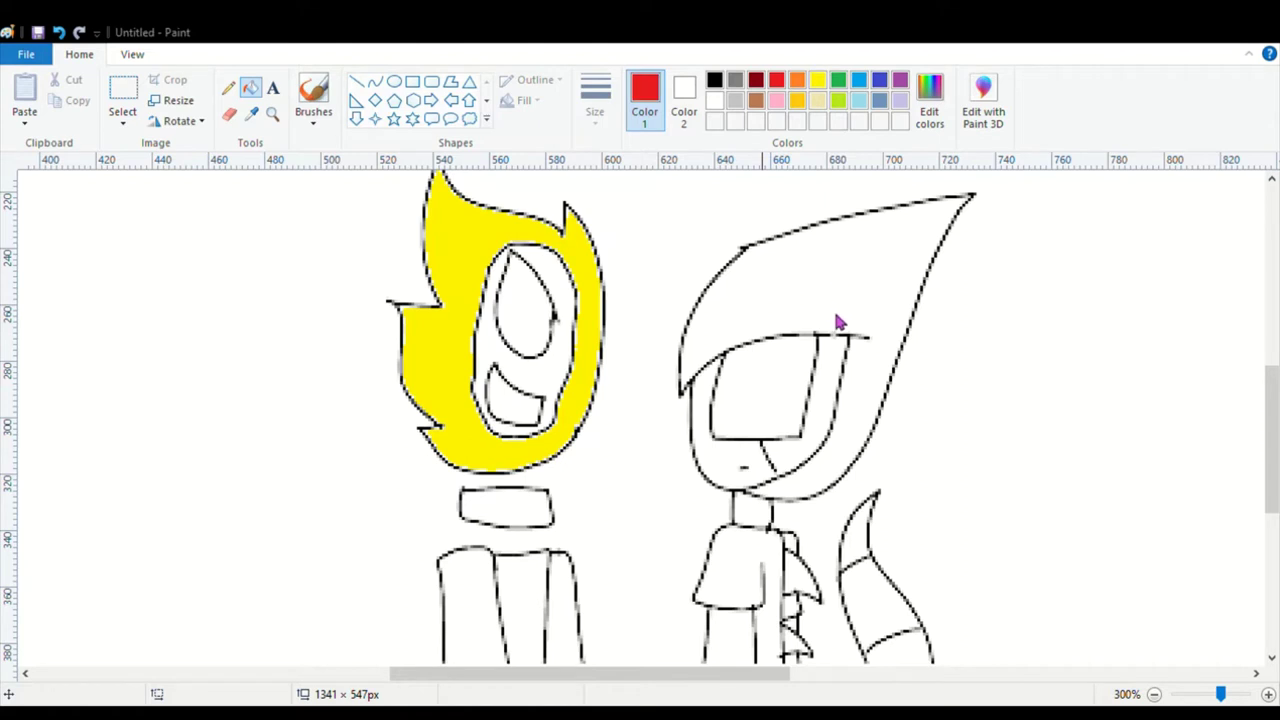
click(548, 385)
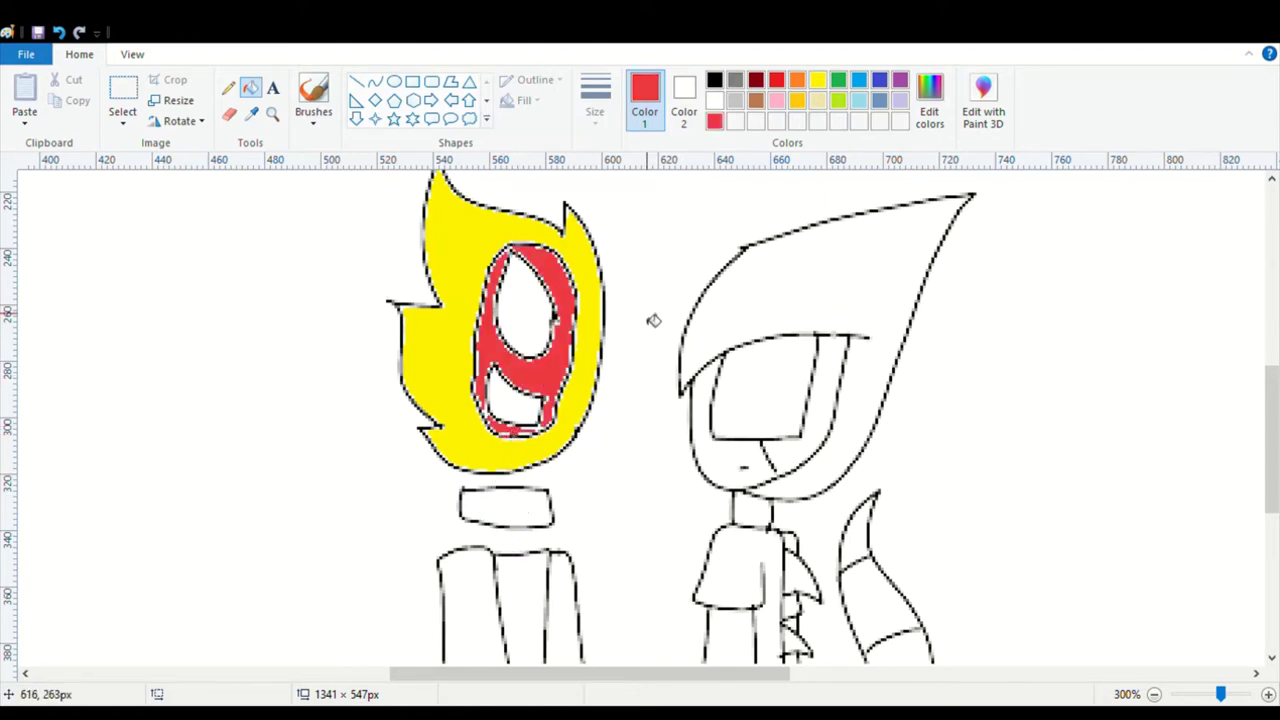
Step: Fill the right character's hair and tail tip black, and undo the fill attempted on the lower tail band
click(714, 80)
click(841, 230)
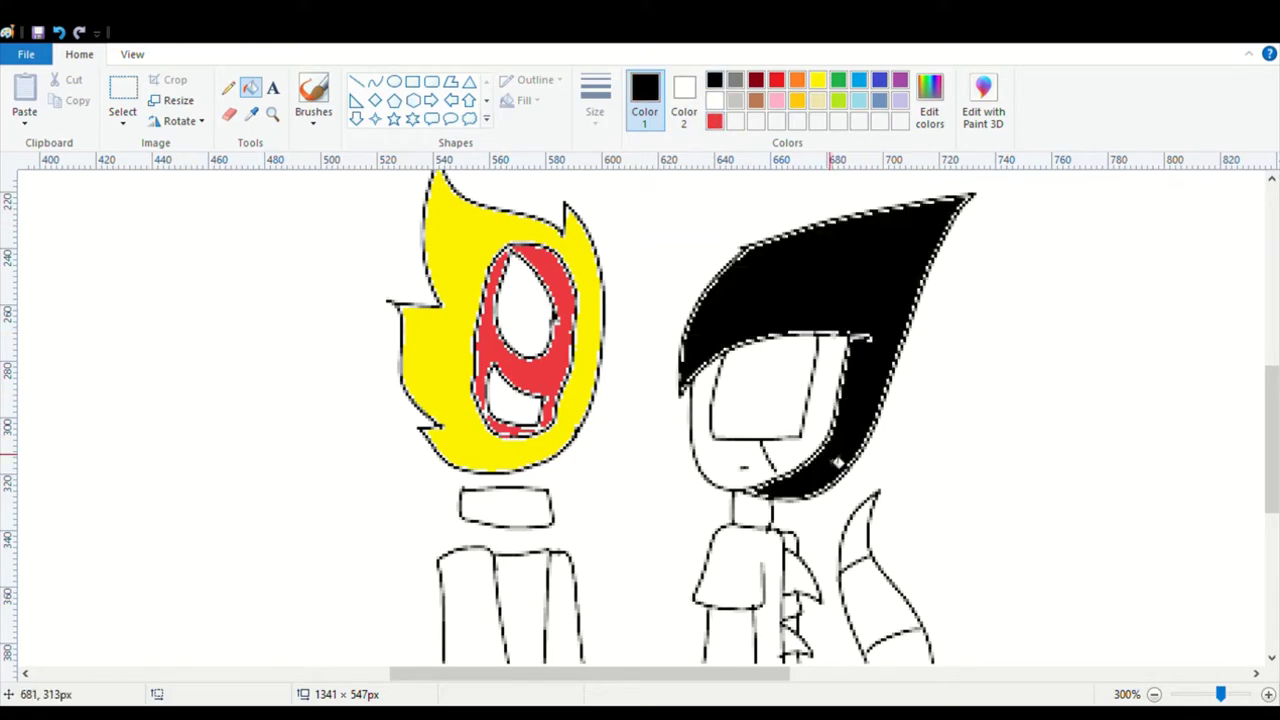
click(860, 558)
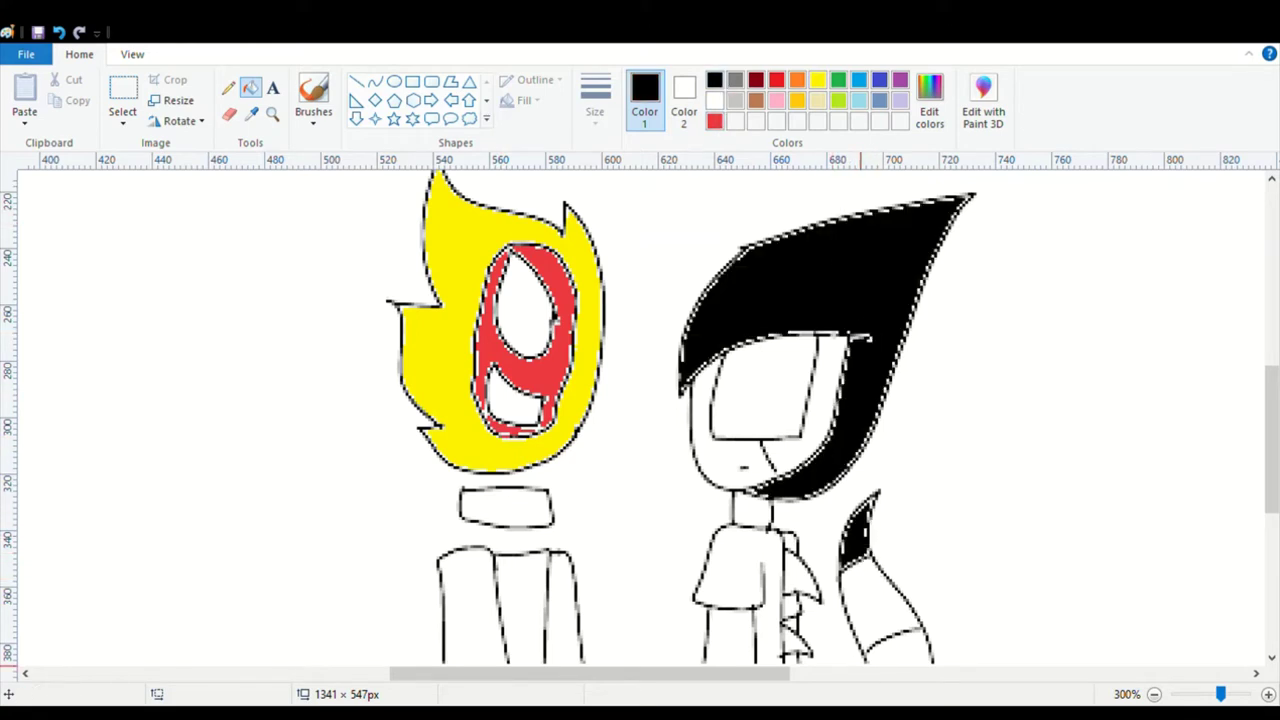
click(906, 655)
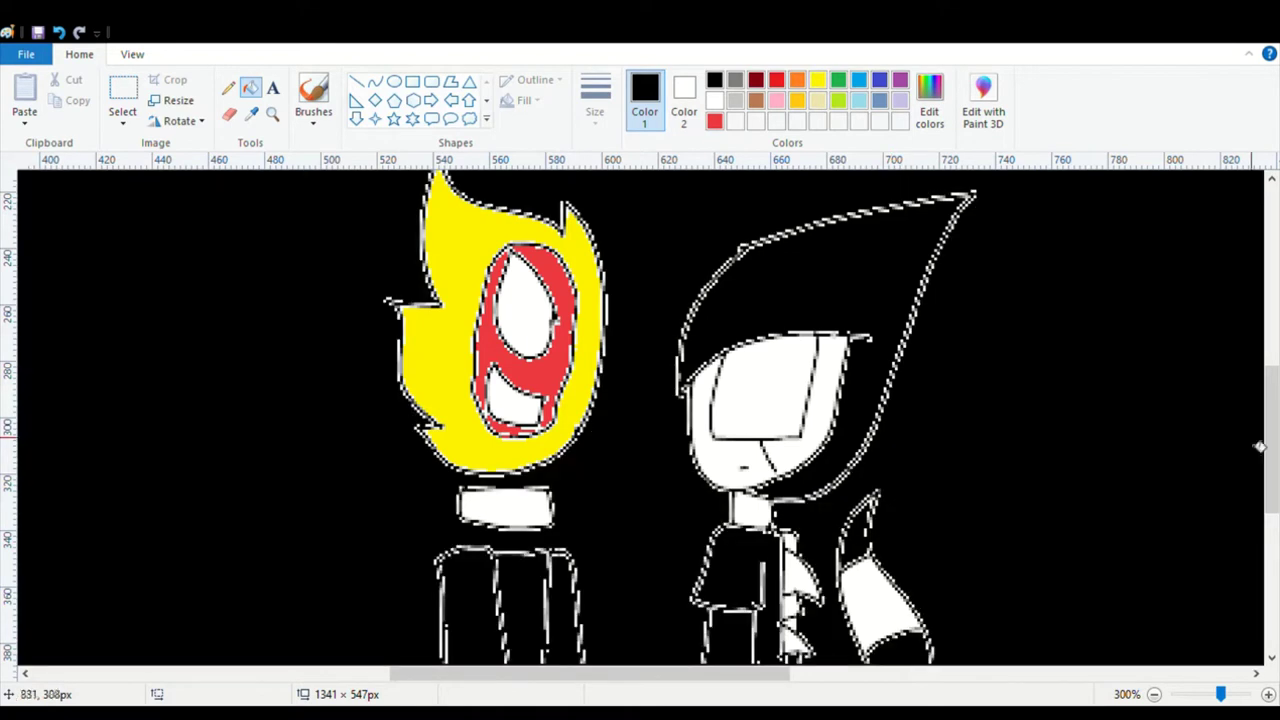
click(59, 32)
Step: Draw a thin black horizontal line about 175 px long that closes off the bottoms of both bodies and the tail
scroll(1272, 440, down, 3)
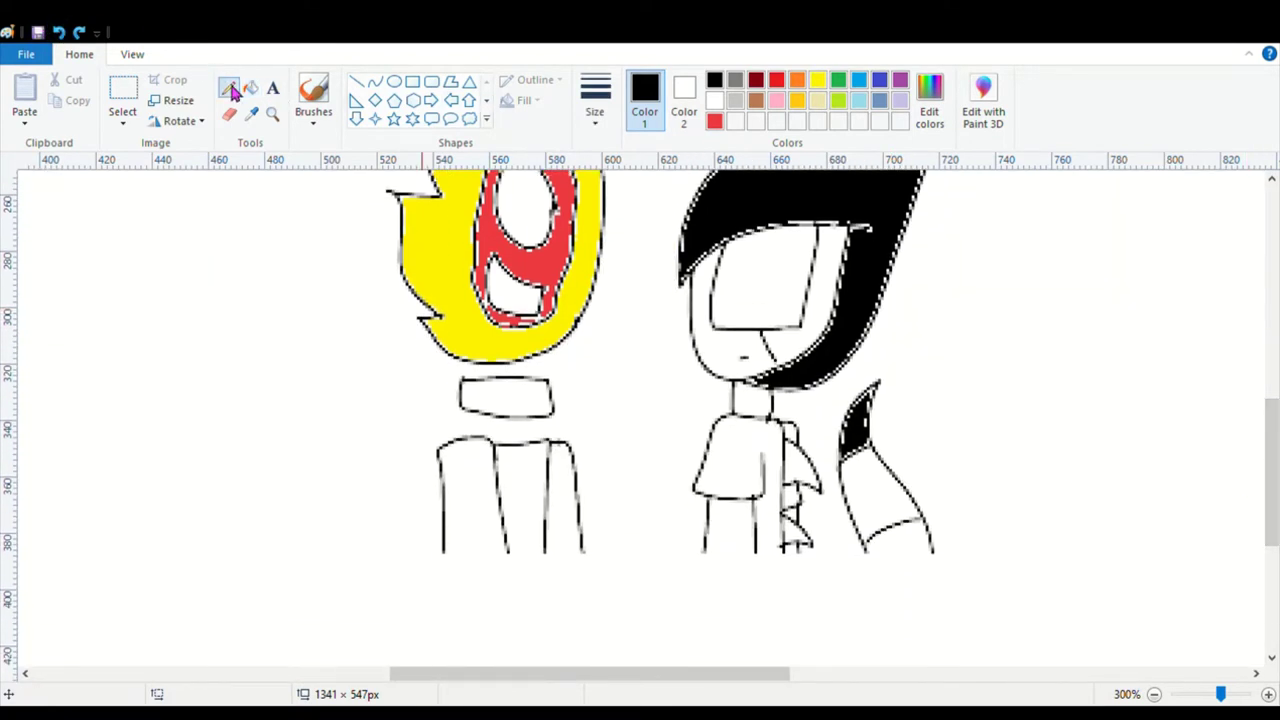
click(356, 82)
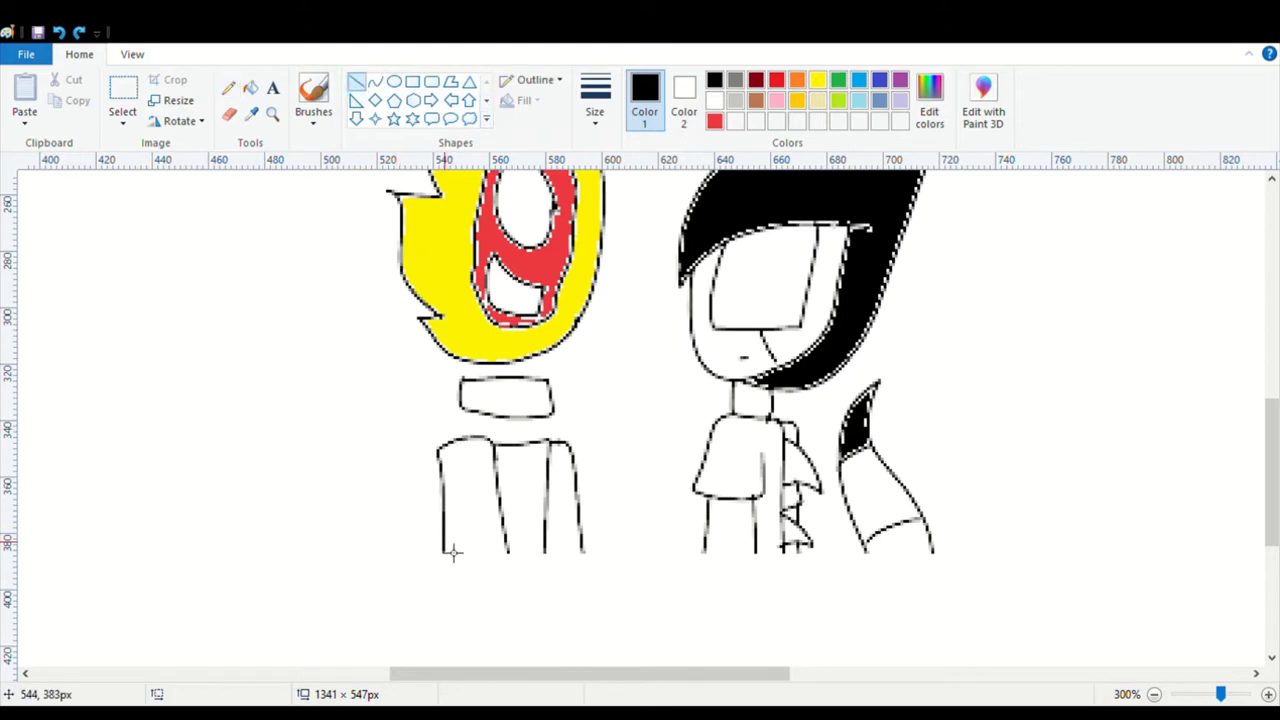
drag(452, 560, 940, 561)
click(597, 114)
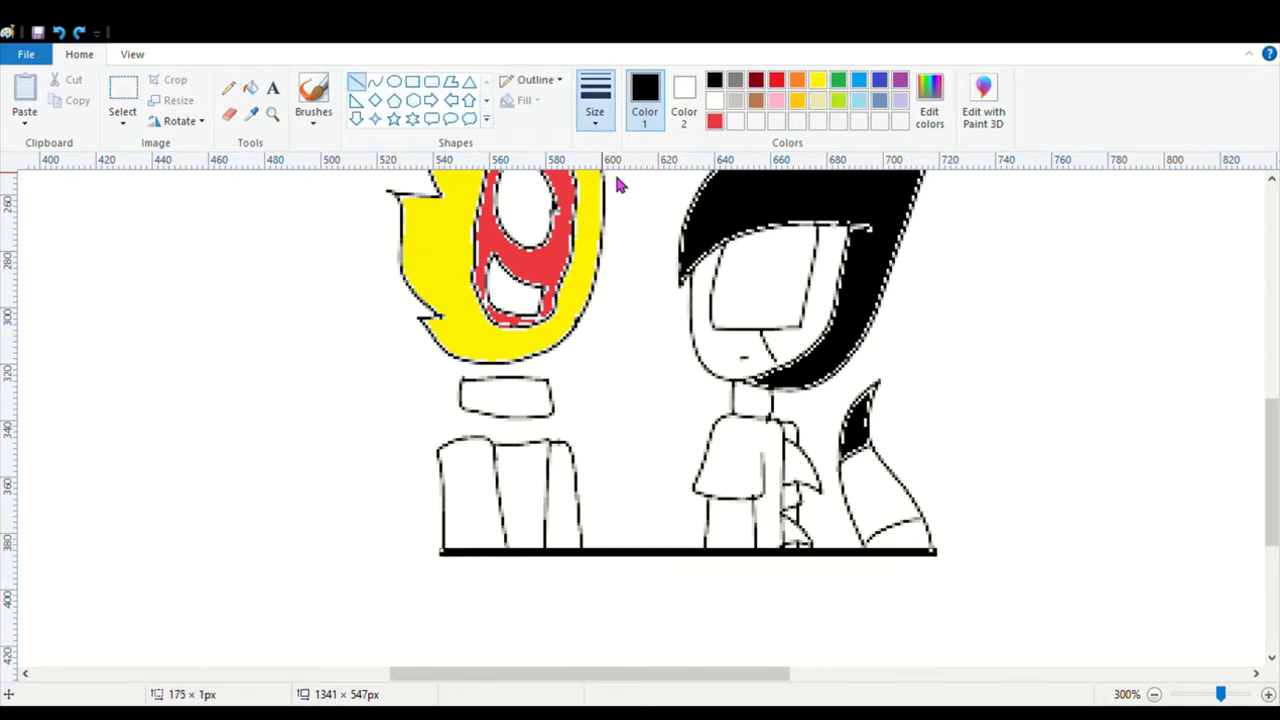
click(620, 184)
click(597, 114)
click(616, 160)
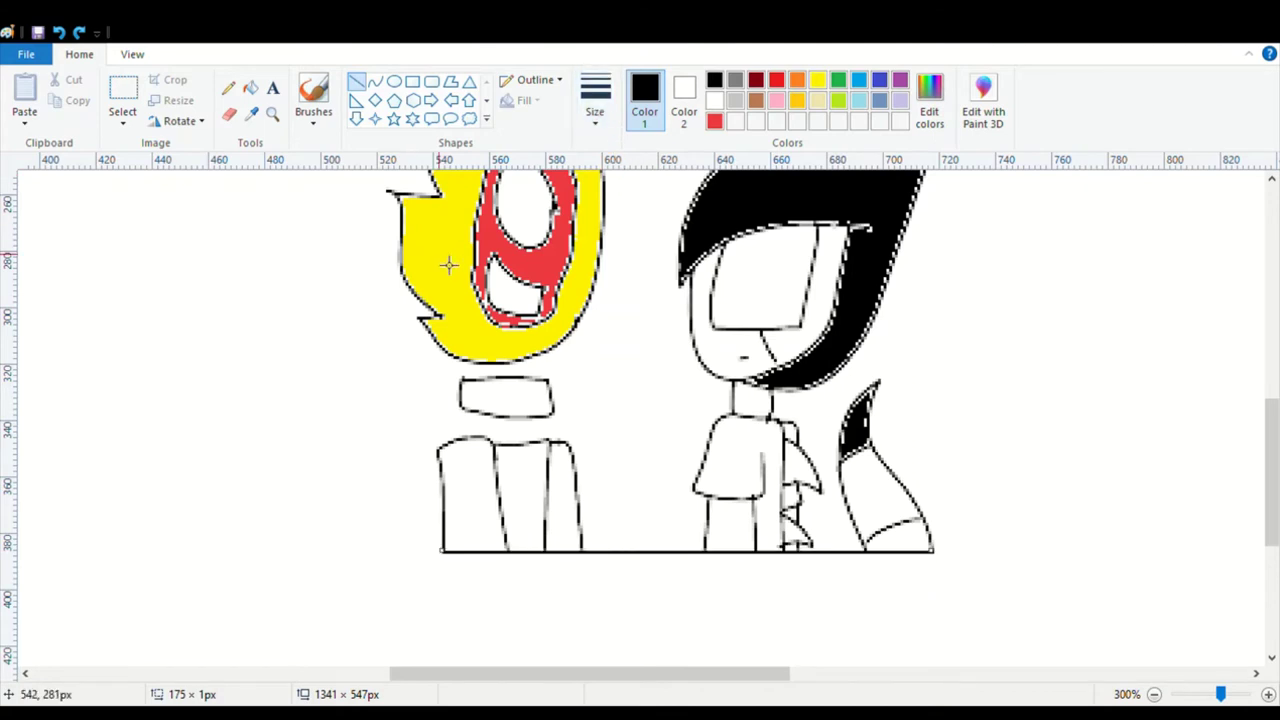
click(285, 402)
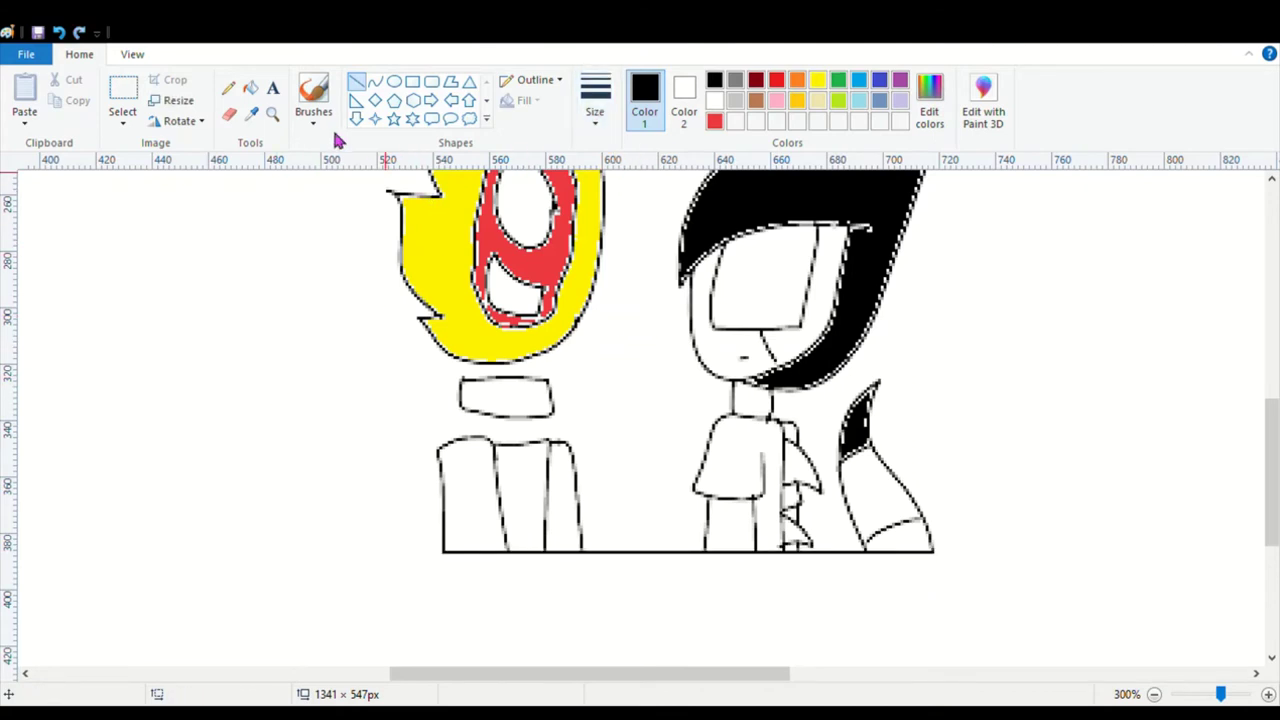
Step: Fill the right character's shirt, small back segments and lower tail band black, and fill its back spikes dark gray
click(250, 88)
click(752, 470)
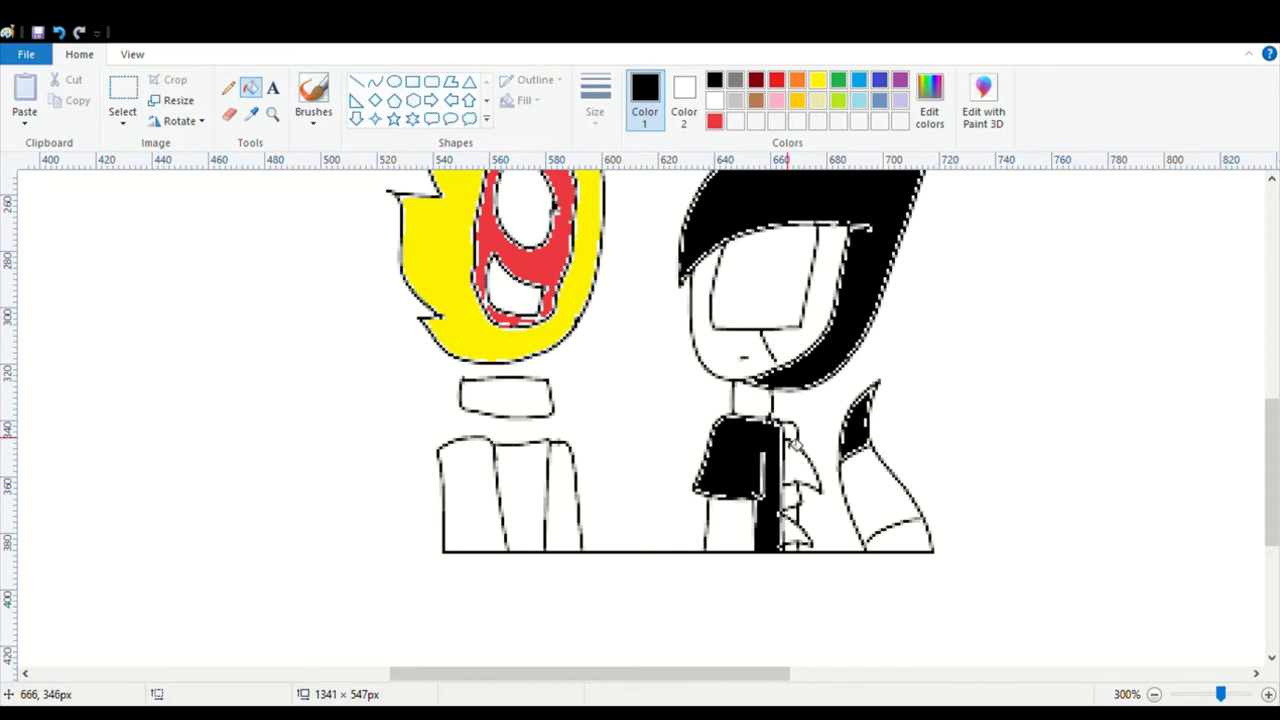
click(926, 548)
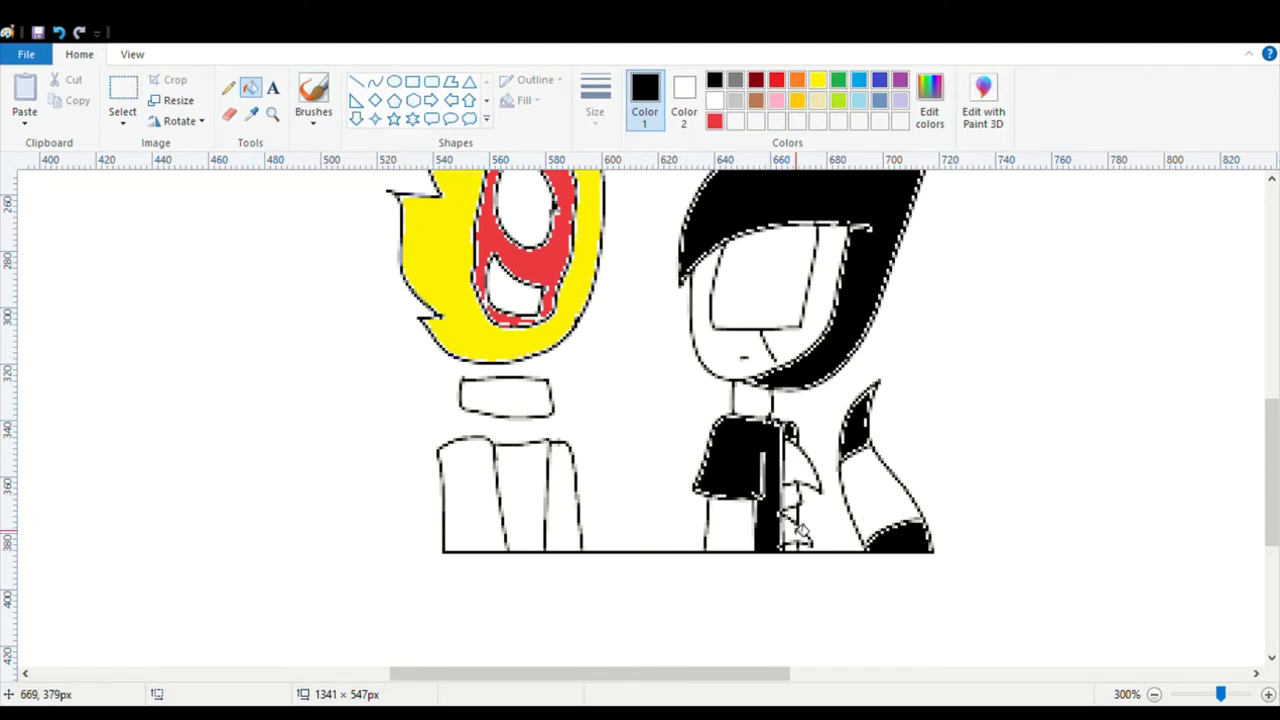
click(735, 80)
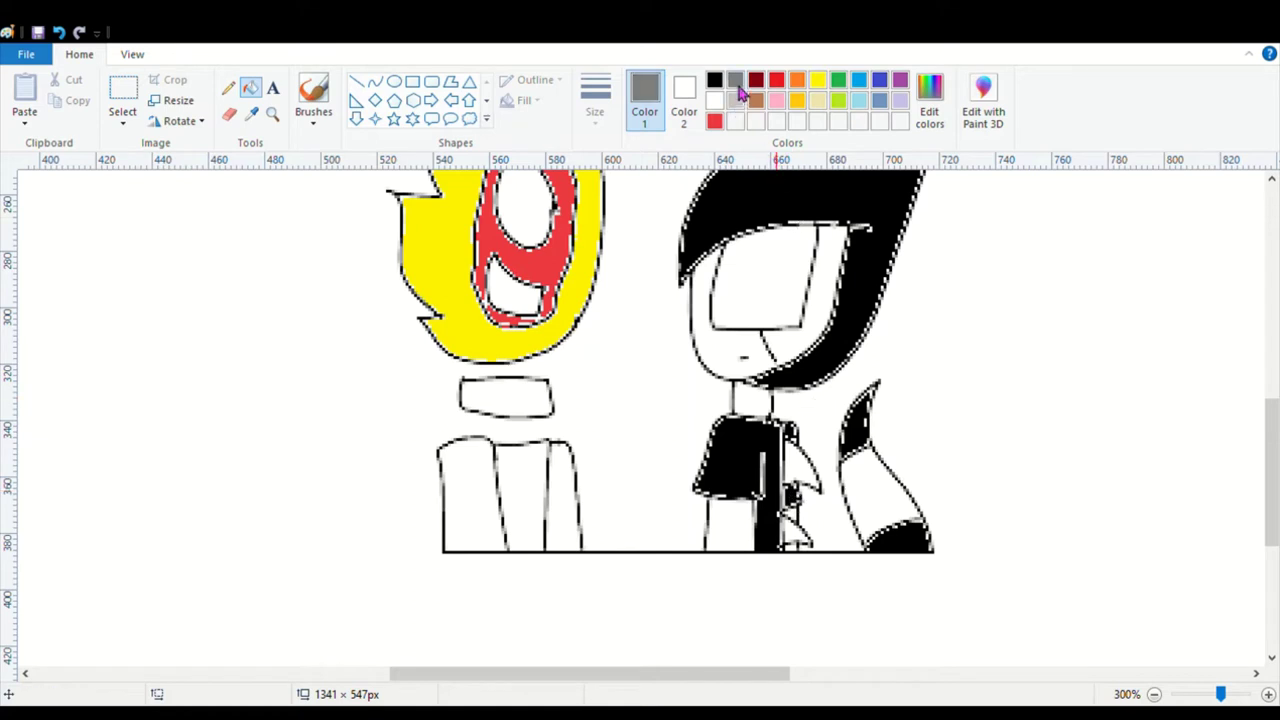
click(803, 476)
click(800, 539)
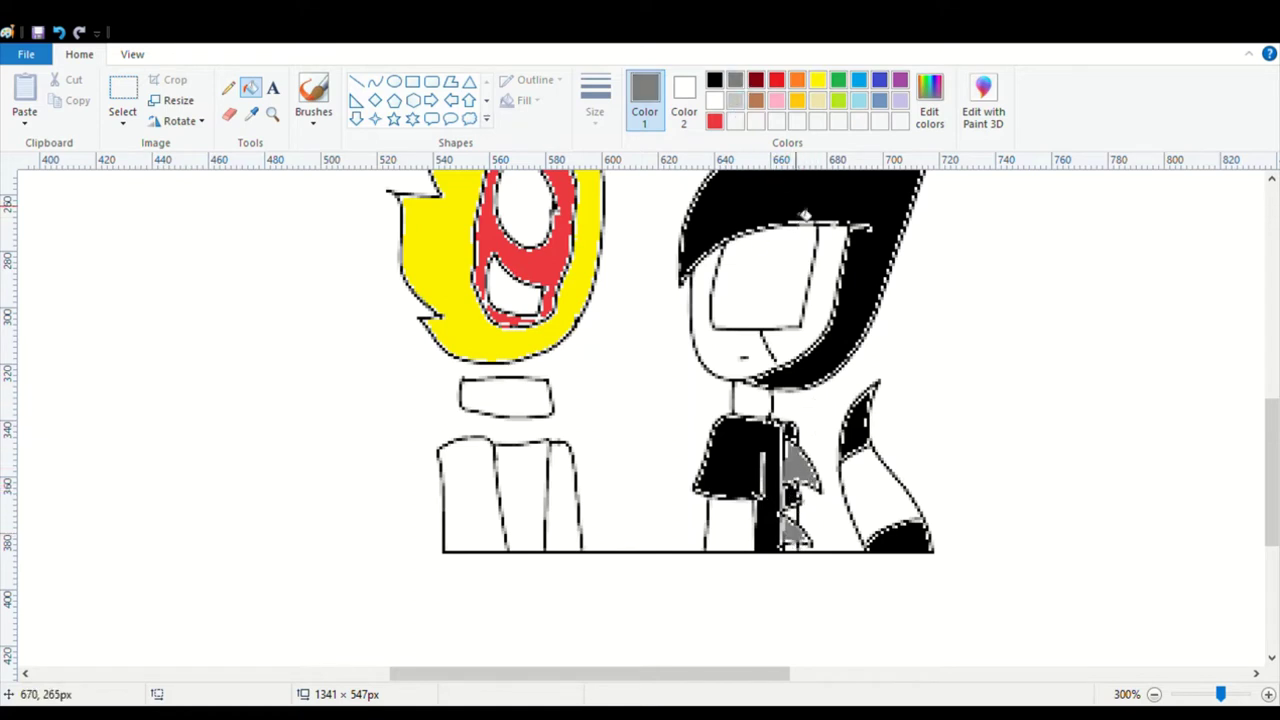
click(705, 300)
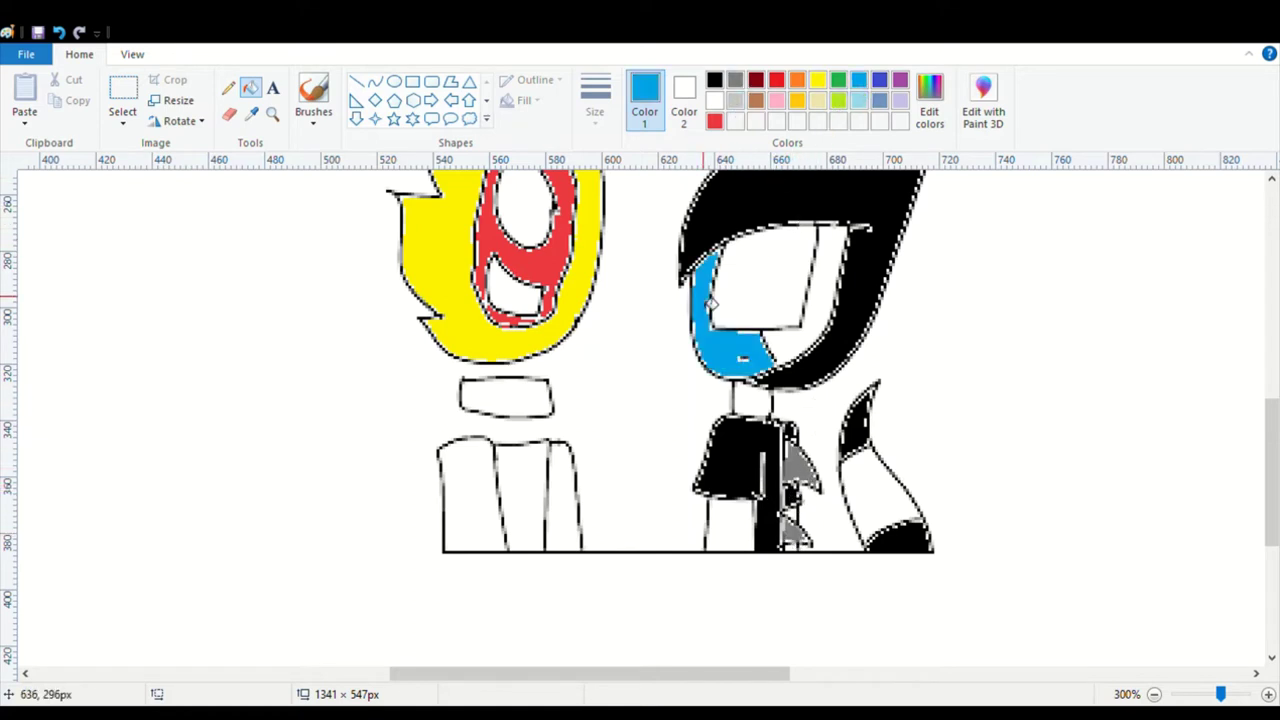
click(828, 262)
click(55, 32)
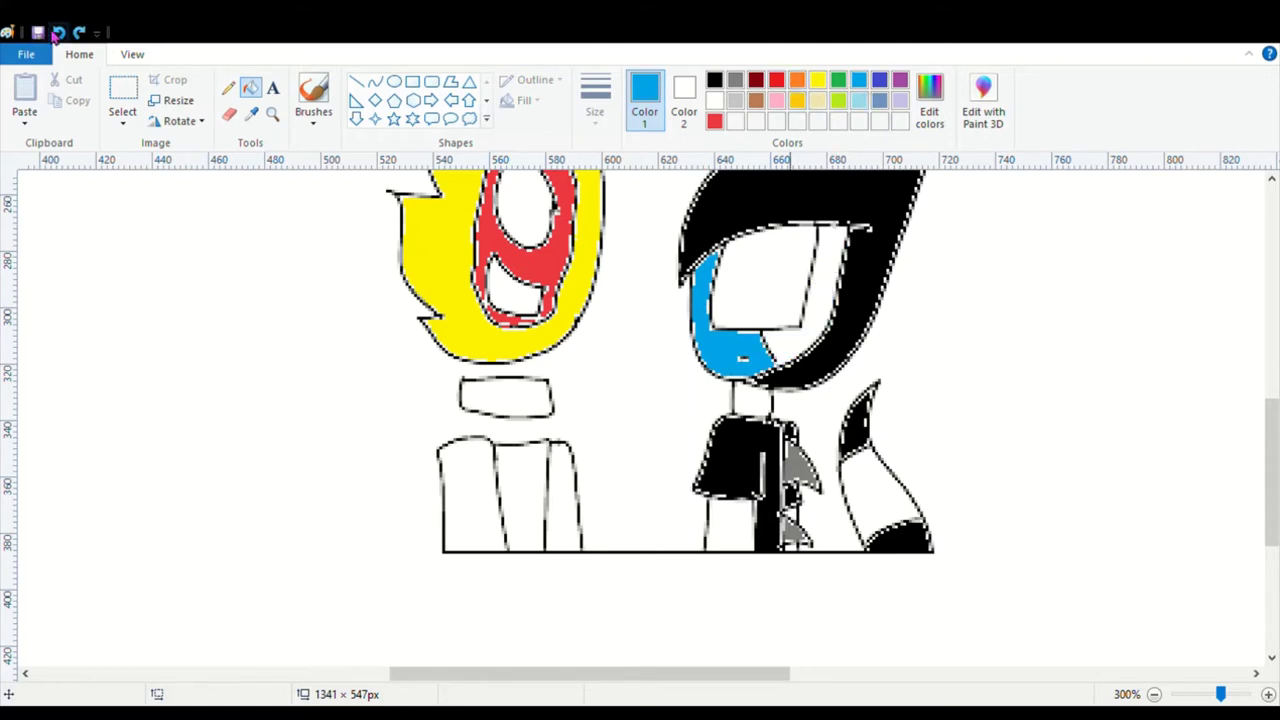
click(55, 32)
Step: Fill both face areas around the right character's eye light turquoise, undoing the fill made inside the eye
click(855, 101)
click(824, 262)
click(720, 302)
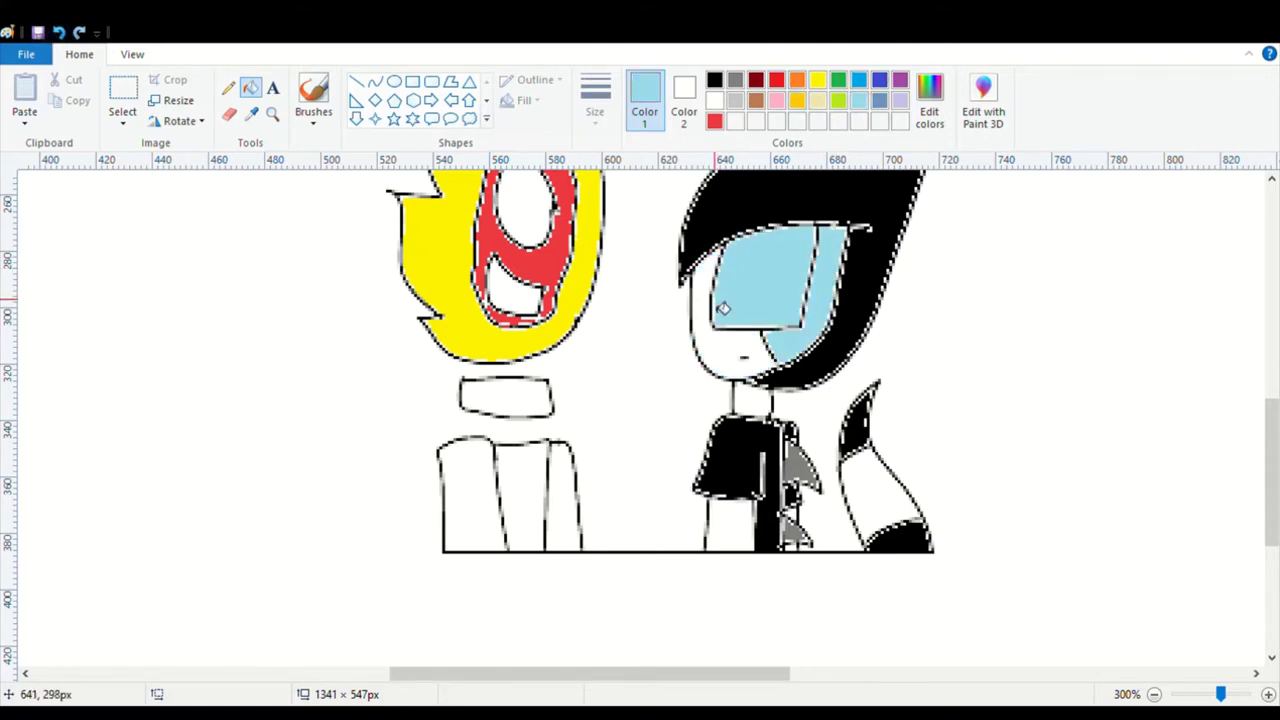
click(55, 32)
click(720, 334)
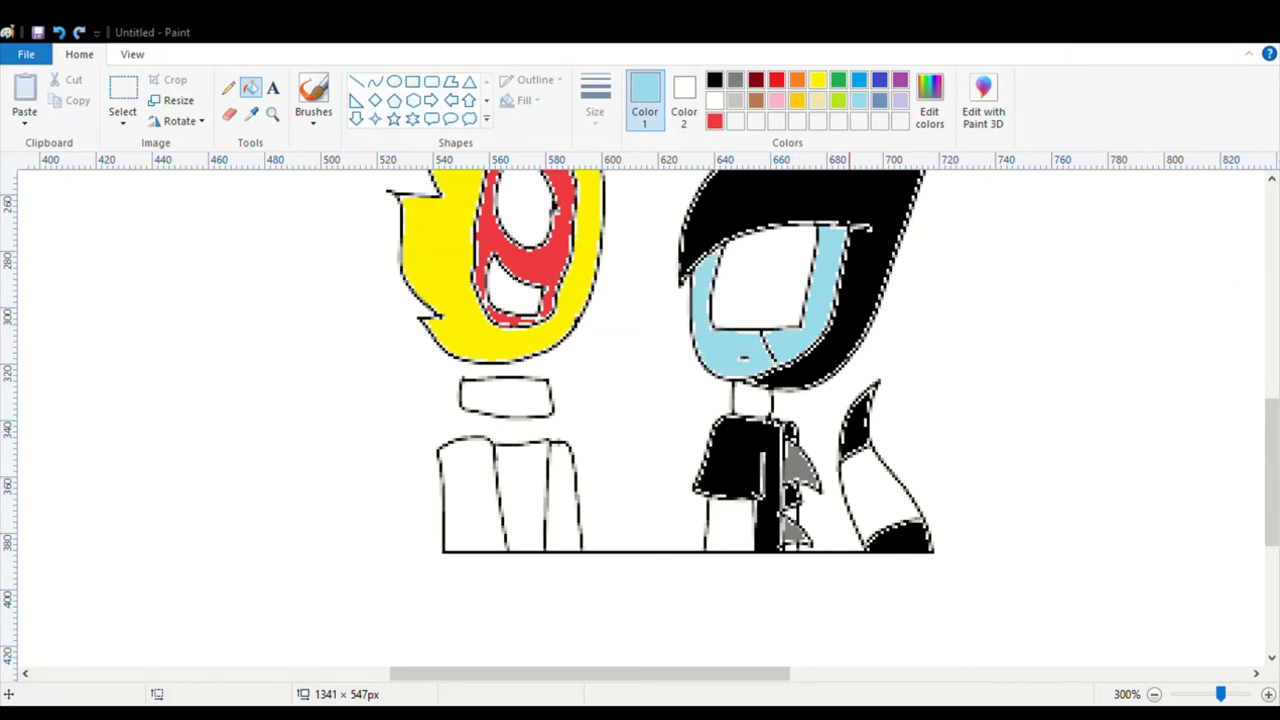
Step: Fill the right character's neck blue-gray and its arm light turquoise, undoing the misplaced fill on the bottom line
click(886, 101)
click(757, 407)
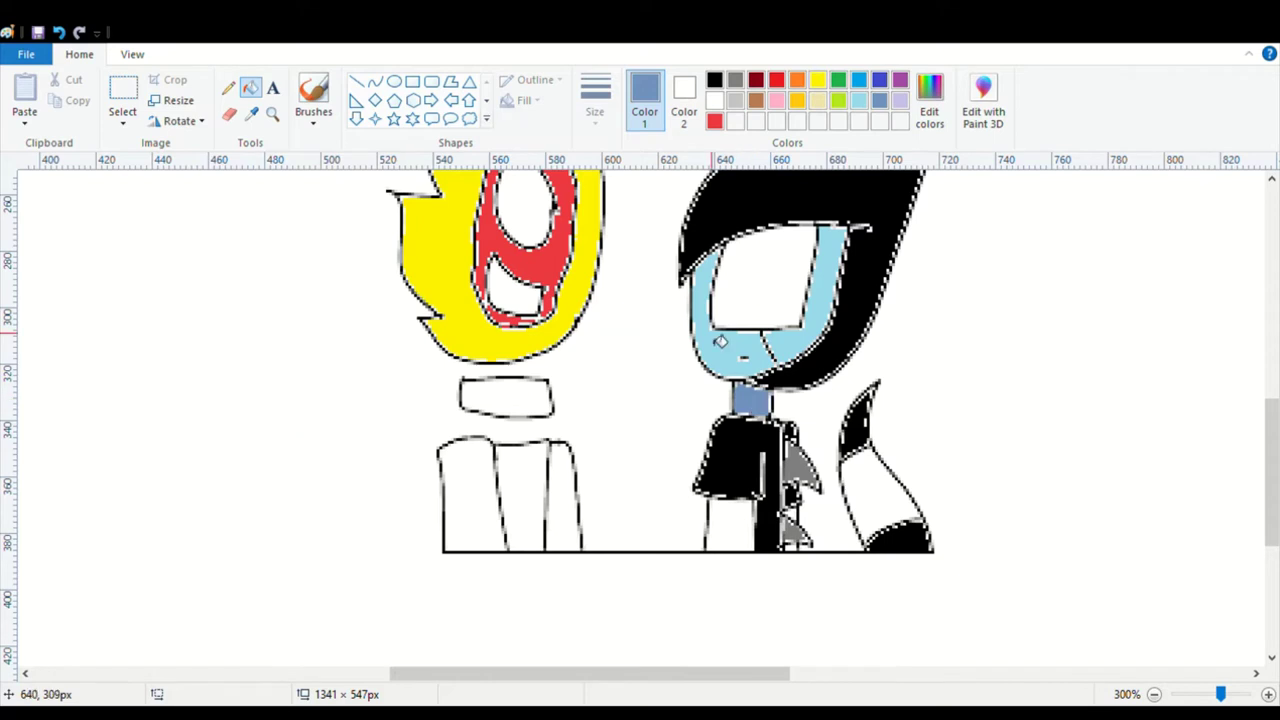
click(862, 103)
click(729, 543)
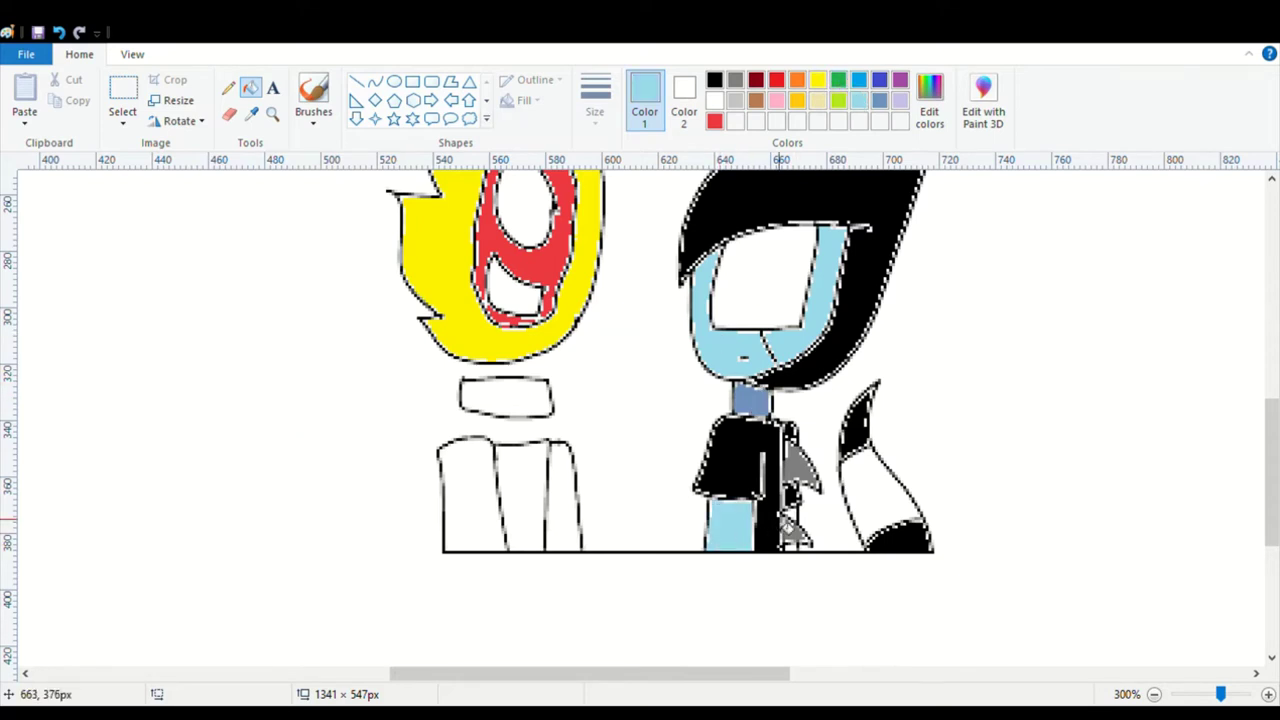
click(796, 556)
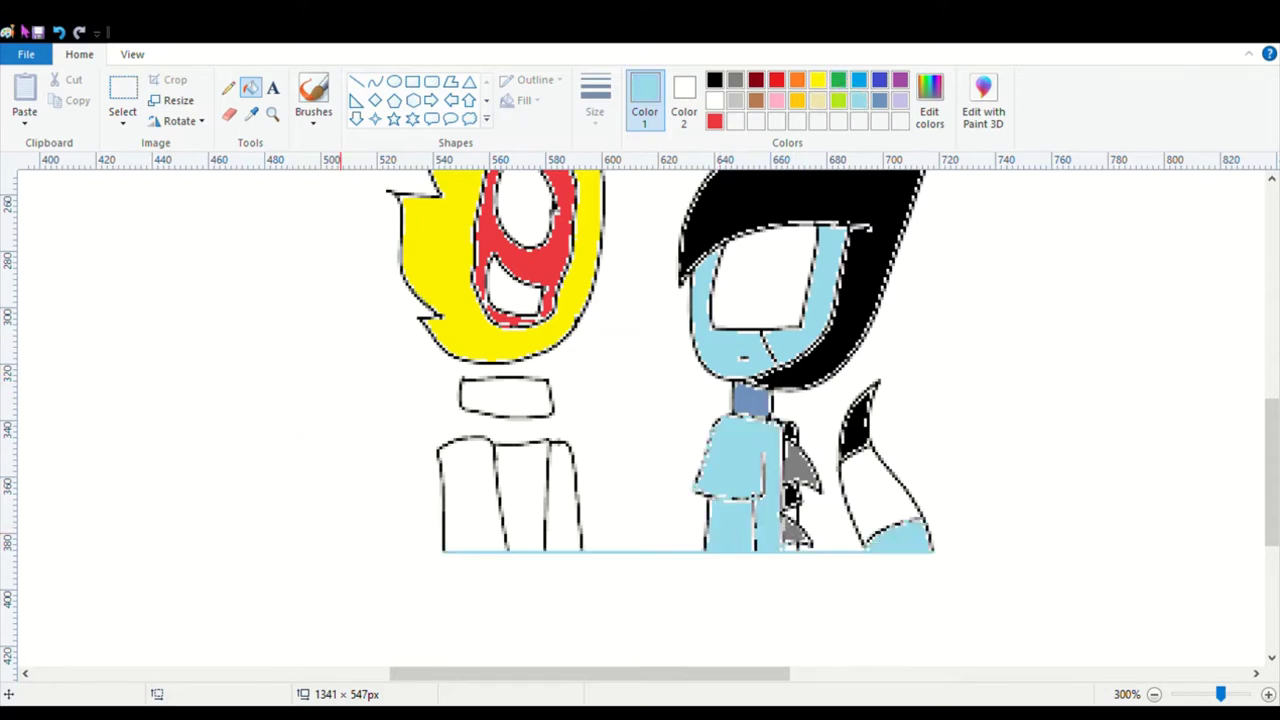
click(59, 32)
Step: Fill the tail's middle band and the small remaining gaps along the right character's back light turquoise
click(1268, 694)
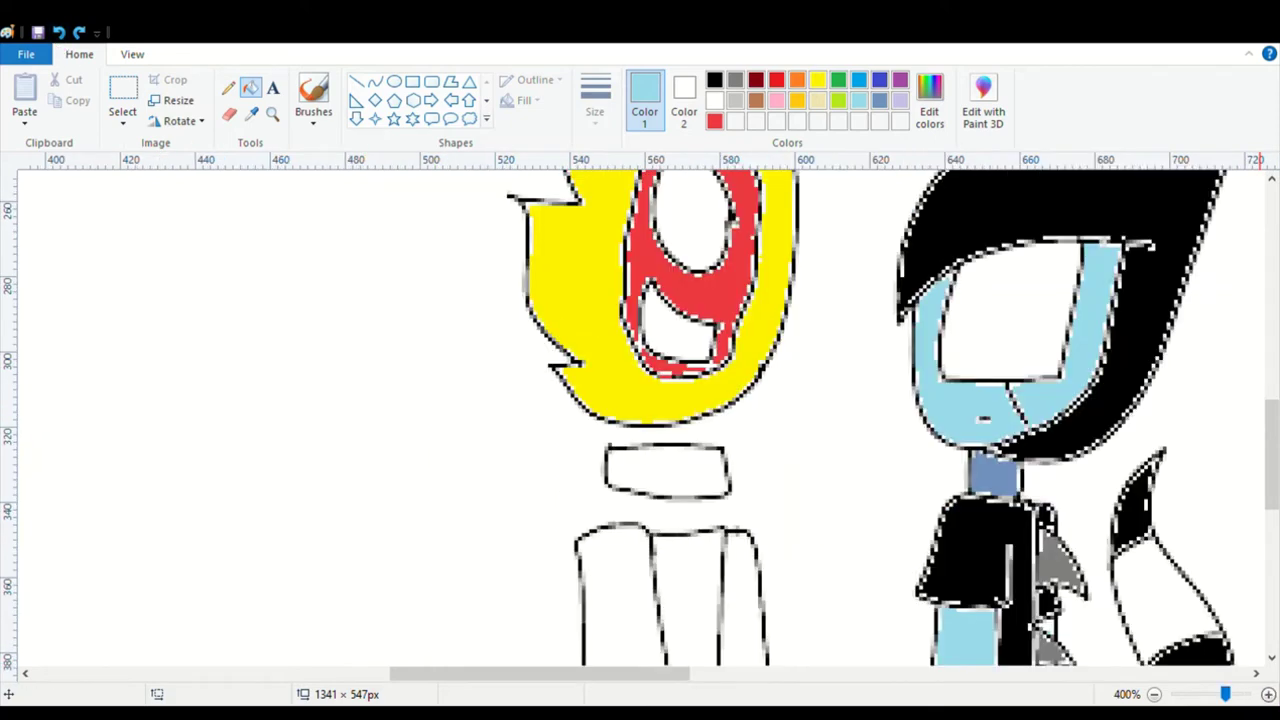
drag(629, 677, 716, 645)
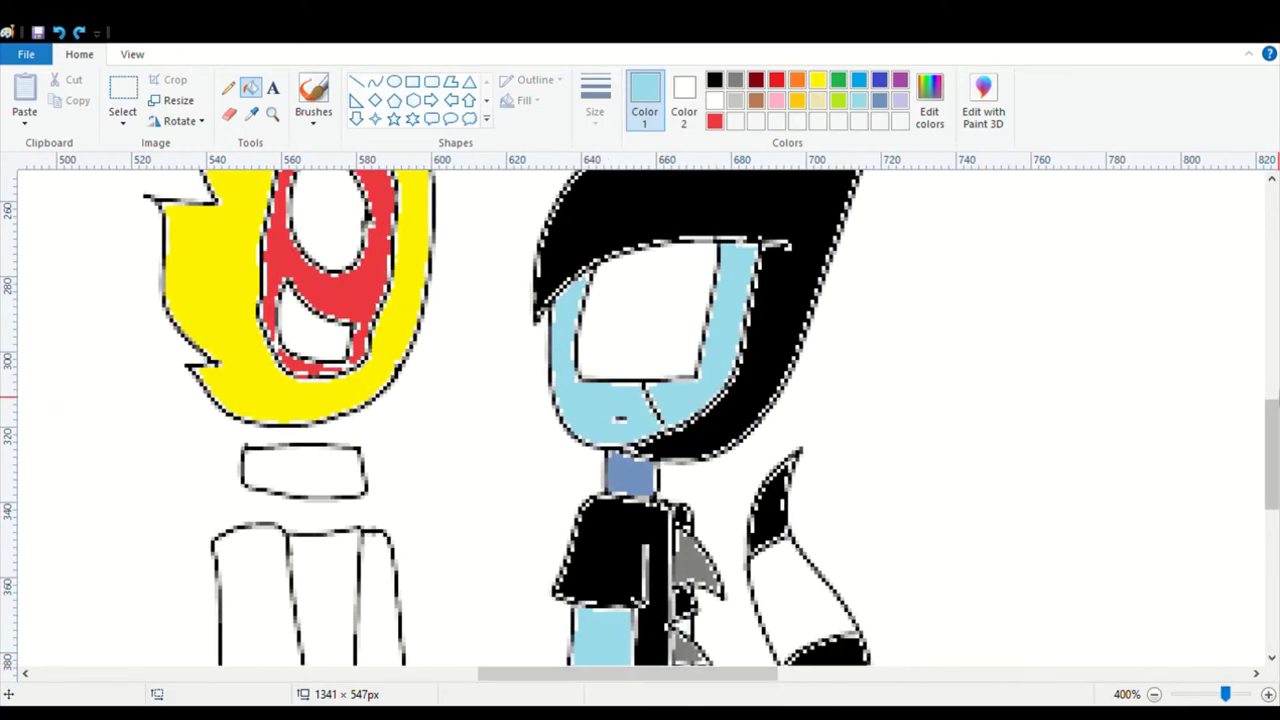
scroll(903, 303, down, 3)
click(794, 404)
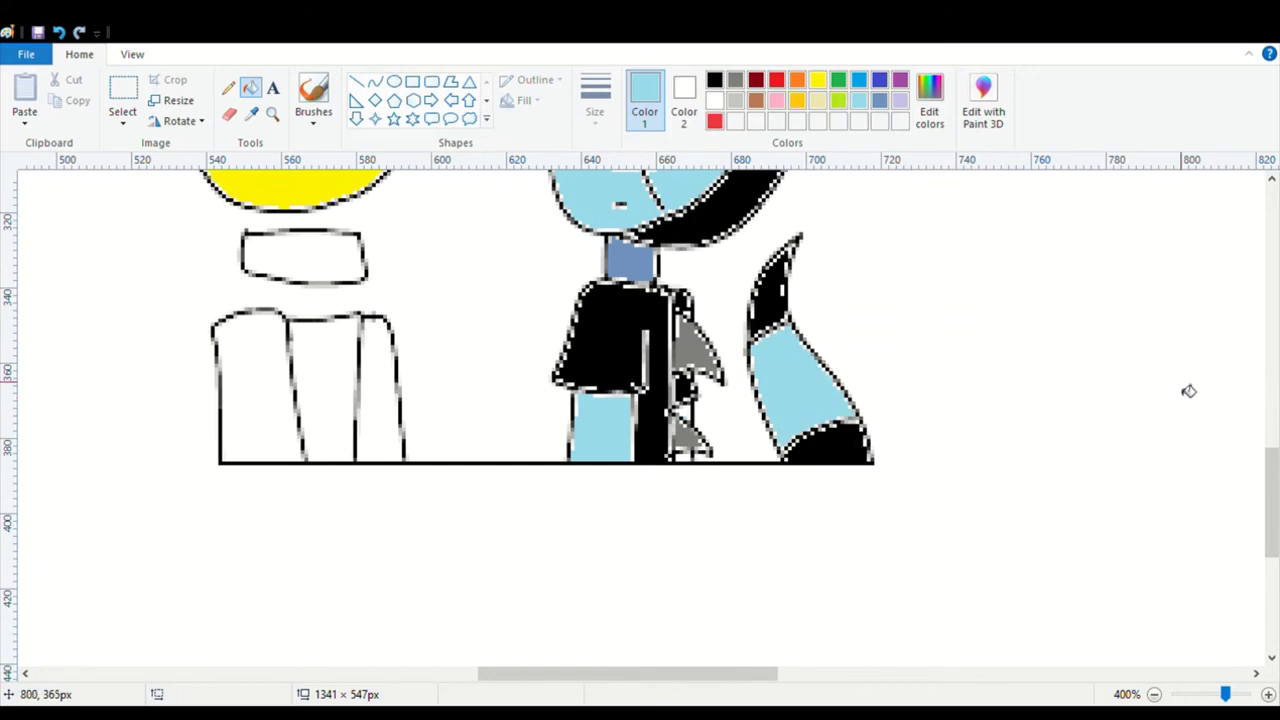
drag(1271, 500, 1271, 472)
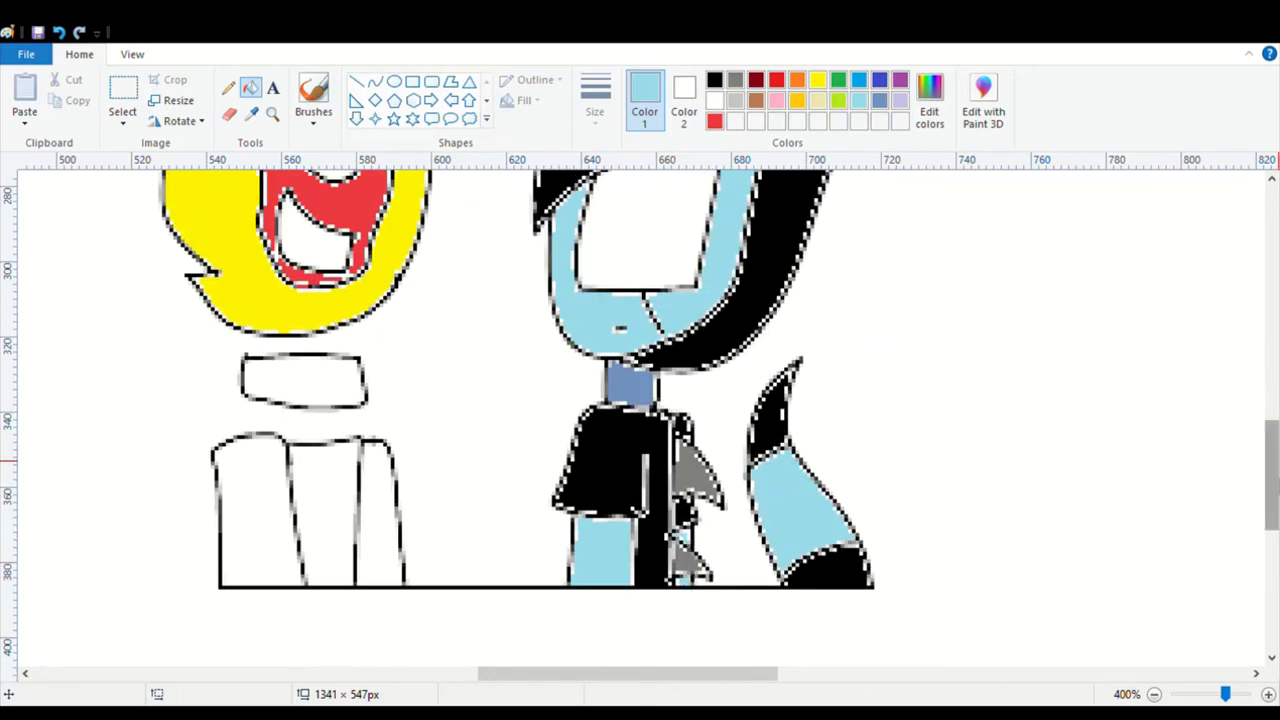
Step: Fill the right character's large eye lime green
drag(1271, 476, 1271, 440)
click(838, 101)
click(673, 490)
Step: Draw black crack lines with the Line tool across the left character's neck block, undoing the first lime-coloured stroke
drag(760, 684, 653, 684)
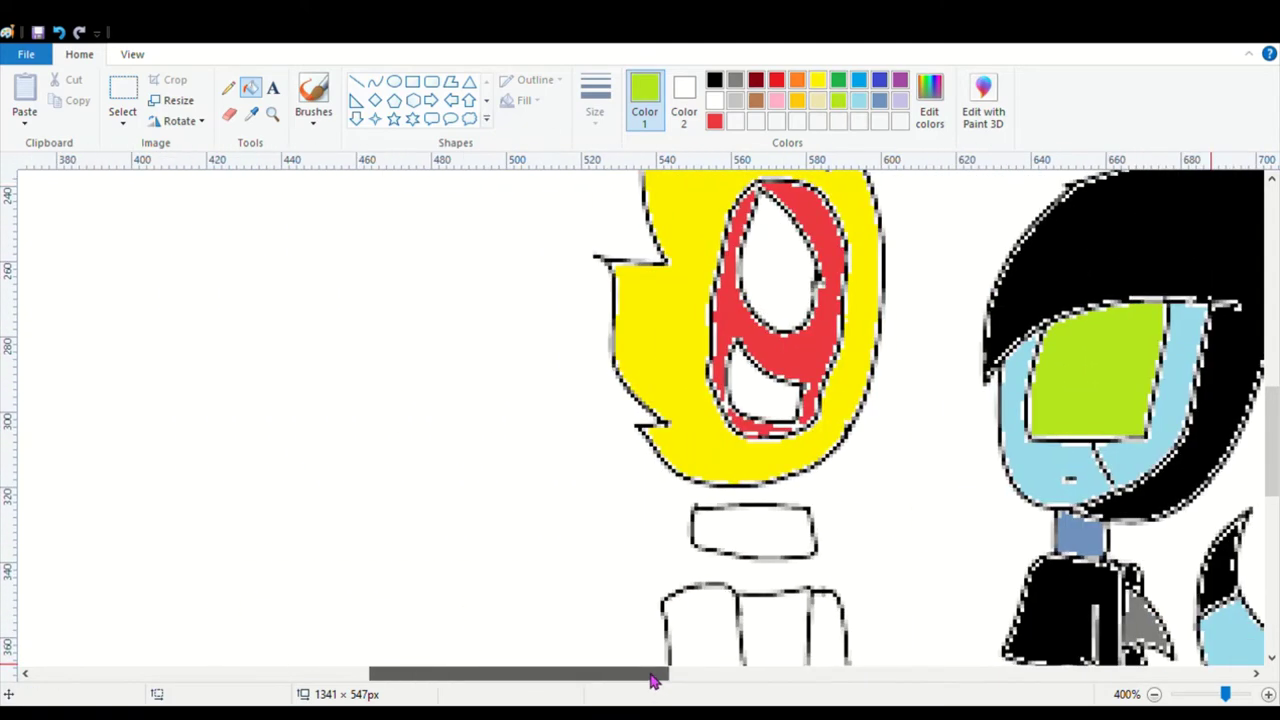
scroll(894, 277, down, 1)
click(360, 83)
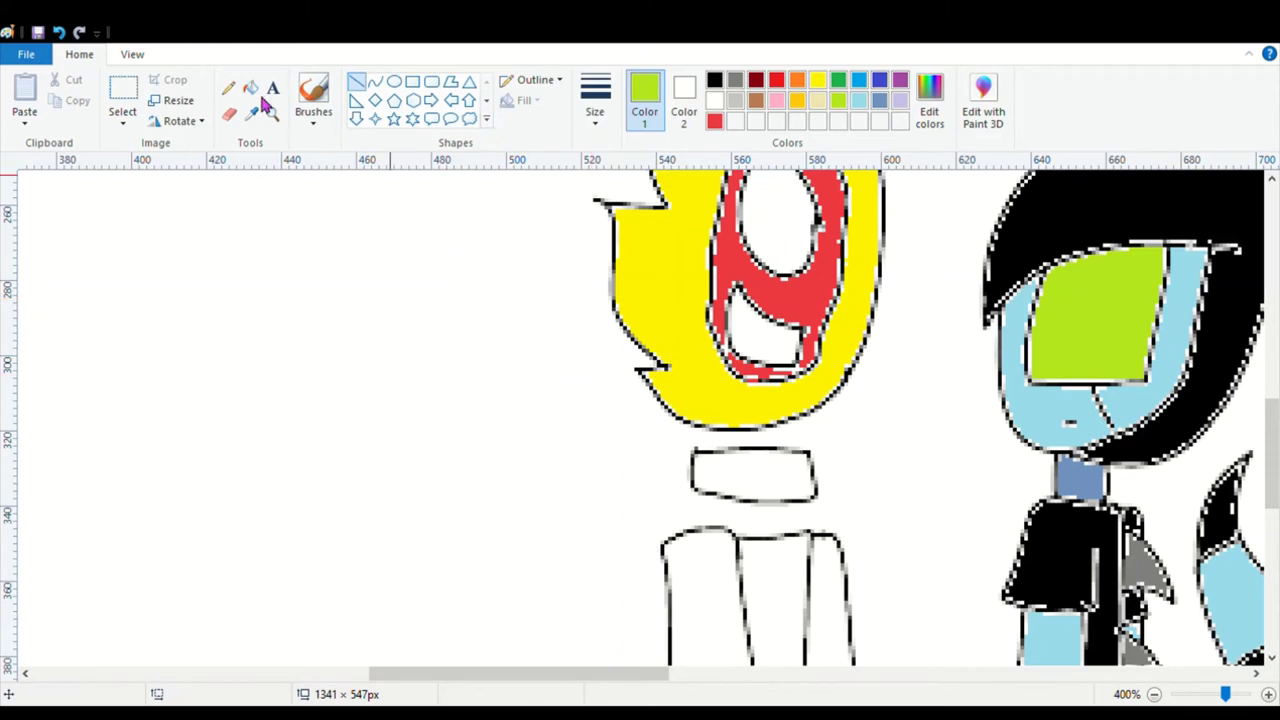
click(747, 456)
drag(746, 455, 718, 491)
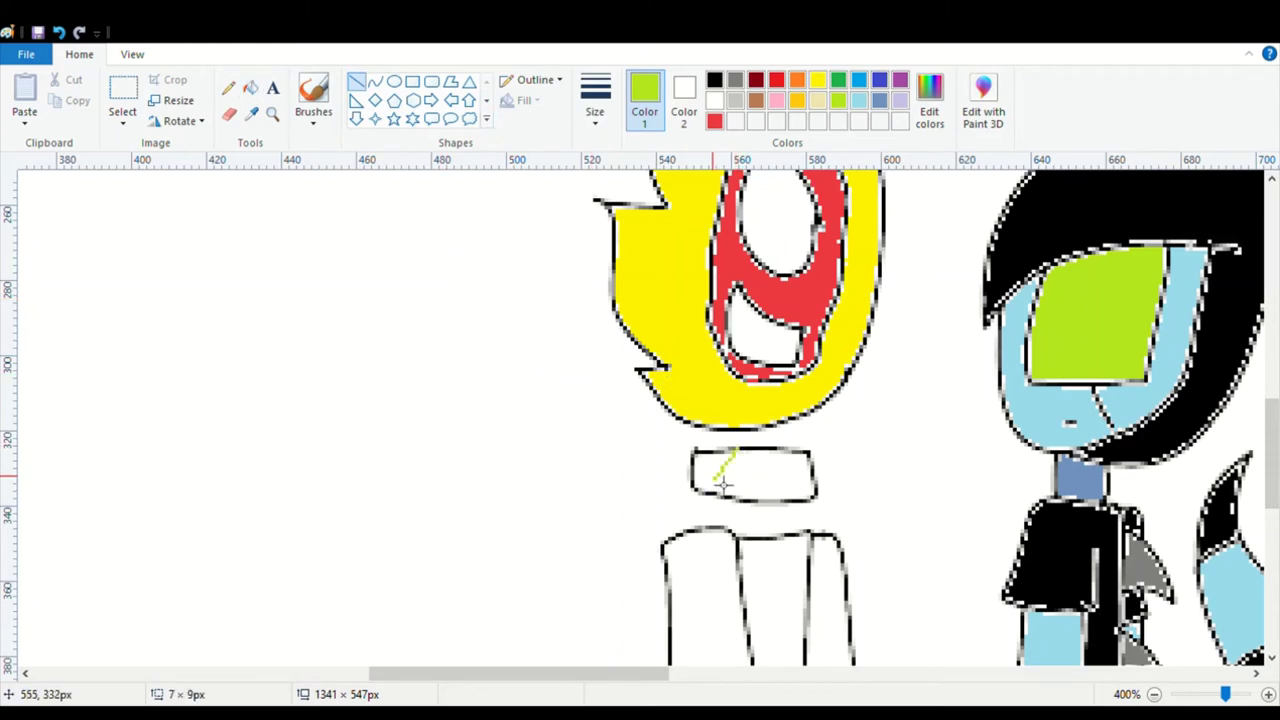
key(ctrl+z)
click(714, 80)
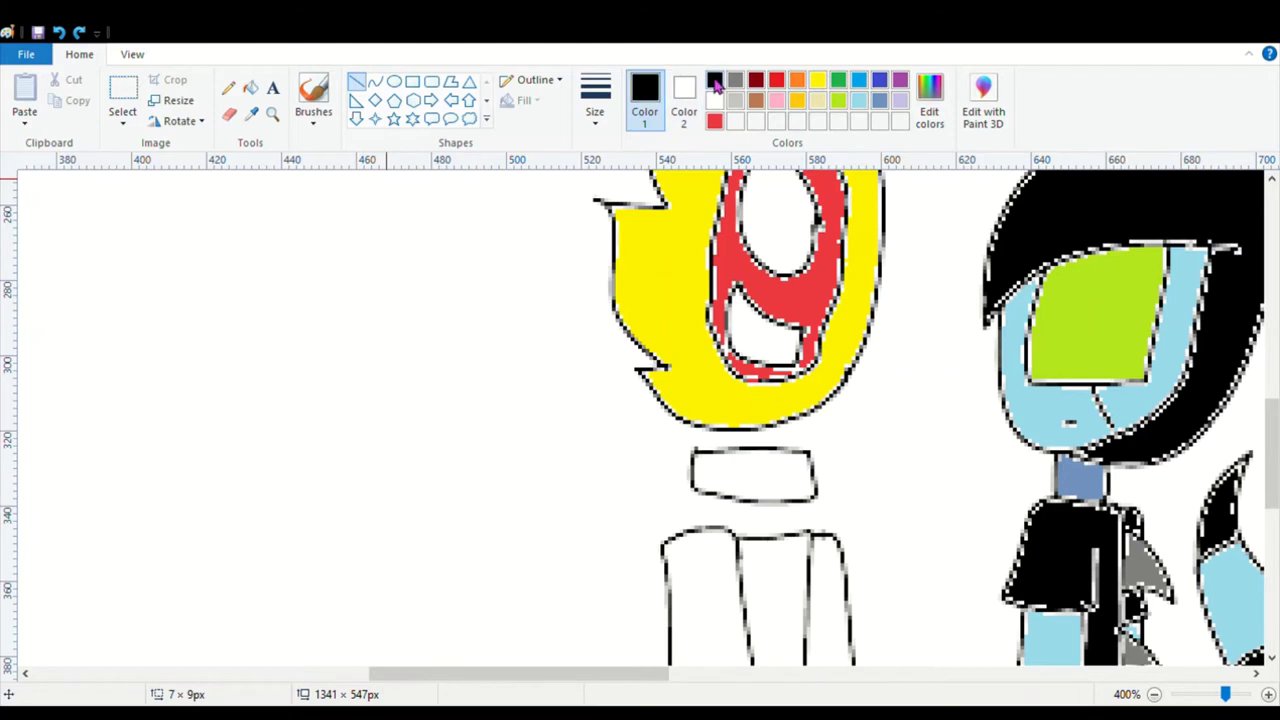
mouse_move(742, 465)
mouse_down()
mouse_move(728, 485)
mouse_move(696, 478)
mouse_move(771, 491)
mouse_move(803, 461)
mouse_up()
click(847, 485)
click(863, 455)
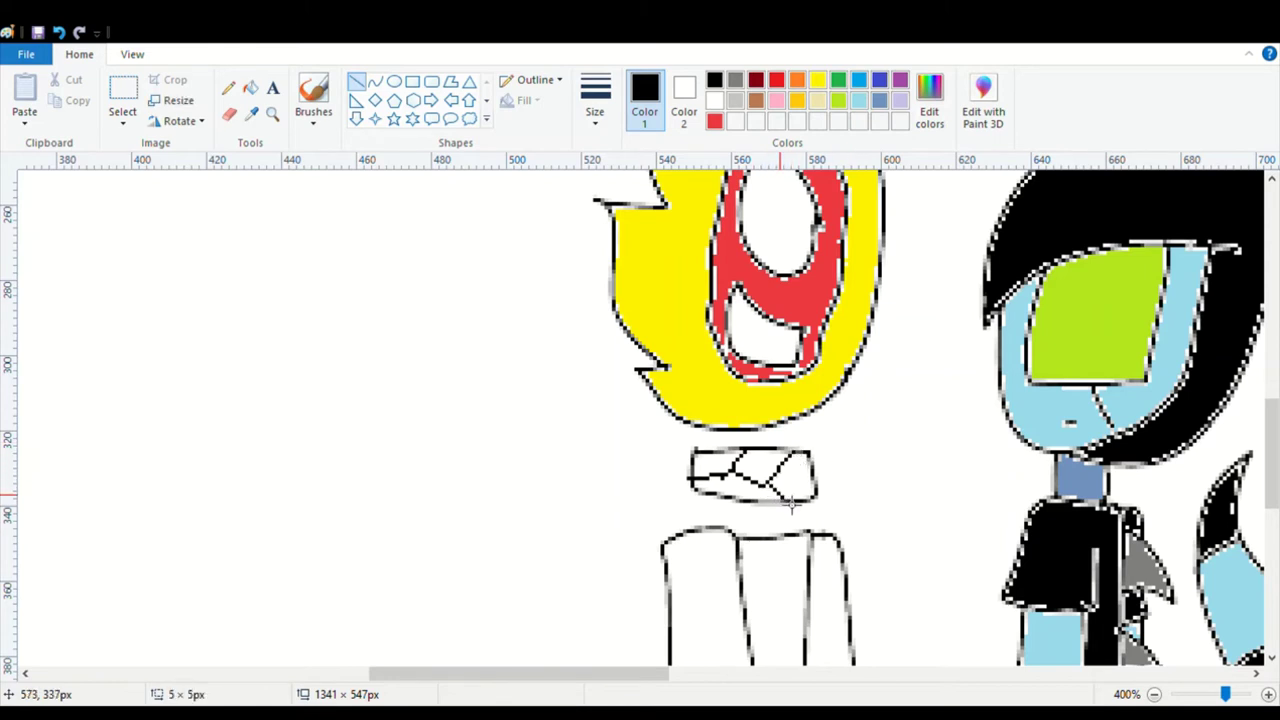
Step: Draw black zigzag crack lines across the middle panel of the left character's torso
scroll(1240, 467, down, 3)
drag(1272, 484, 1272, 486)
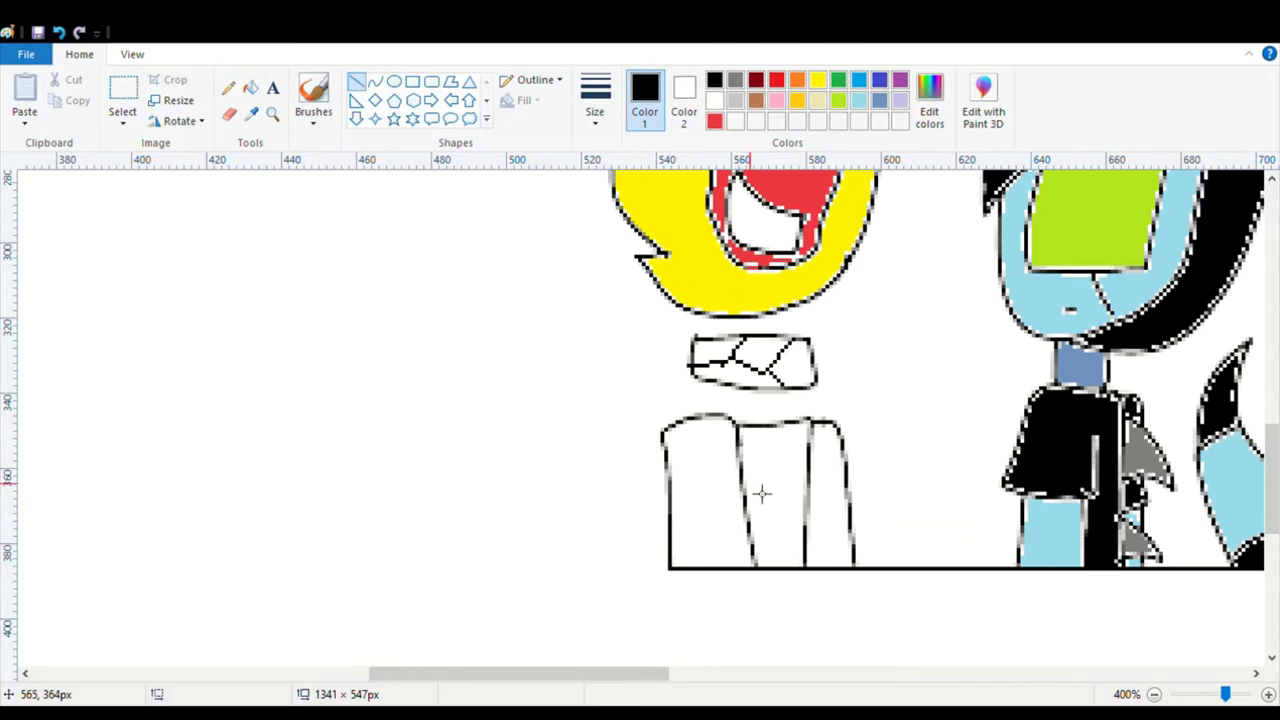
mouse_move(749, 481)
mouse_down()
mouse_move(787, 494)
mouse_move(775, 490)
mouse_move(782, 457)
mouse_move(761, 453)
mouse_move(782, 460)
mouse_move(808, 527)
mouse_move(752, 560)
mouse_up()
click(601, 455)
Step: Draw connected black crack lines over the left panel of the left character's torso, up to its top corner
mouse_move(672, 518)
mouse_down()
mouse_move(722, 490)
mouse_move(699, 438)
mouse_move(632, 417)
mouse_move(658, 432)
mouse_up()
mouse_move(691, 502)
mouse_down()
mouse_move(728, 545)
mouse_move(704, 569)
mouse_up()
click(620, 571)
click(552, 566)
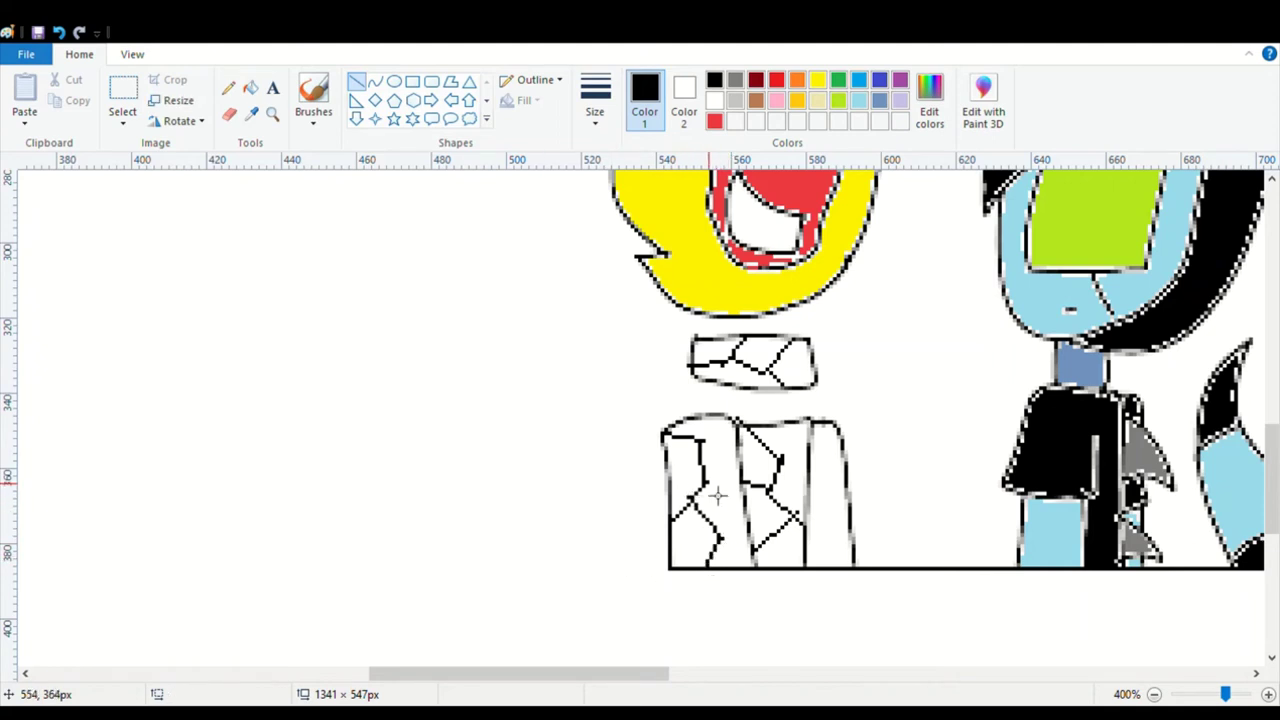
mouse_move(713, 491)
mouse_down()
mouse_move(751, 471)
mouse_move(743, 423)
mouse_up()
click(430, 493)
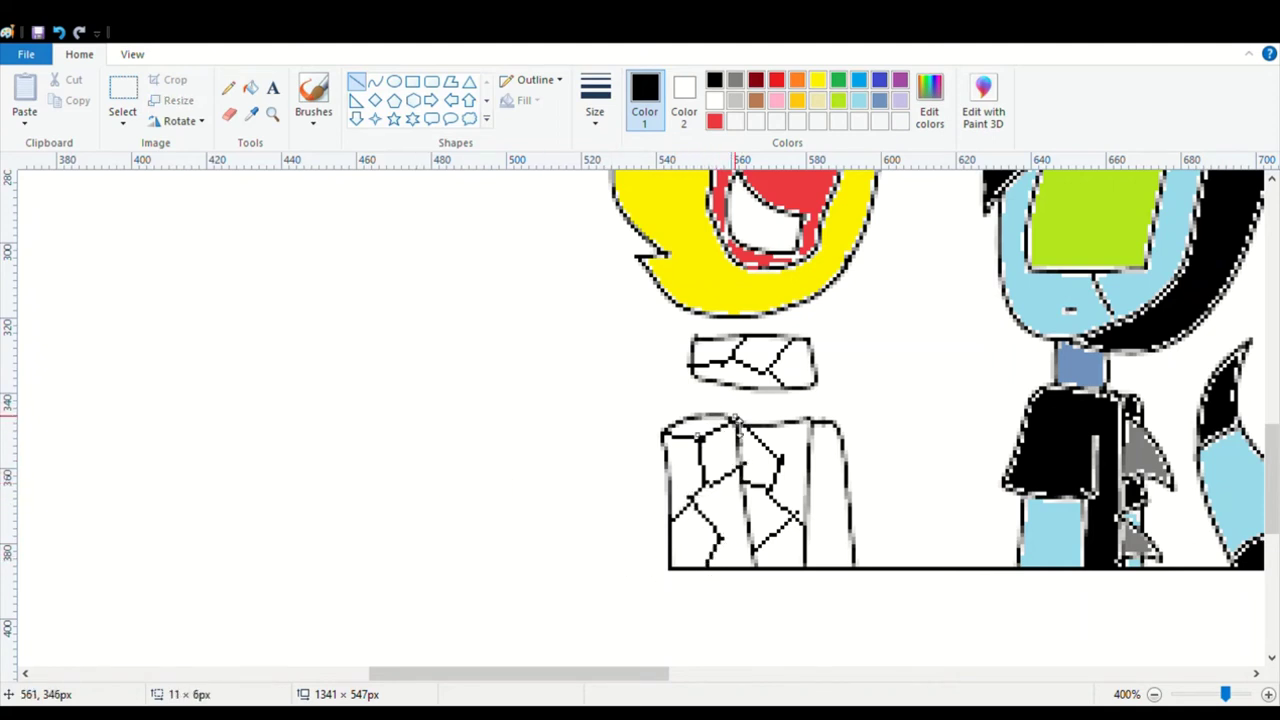
Step: Add black crack lines to the lower part and top edge of the left character's left torso panel, erasing the stray dash beside it
drag(721, 532, 758, 550)
click(547, 505)
click(905, 713)
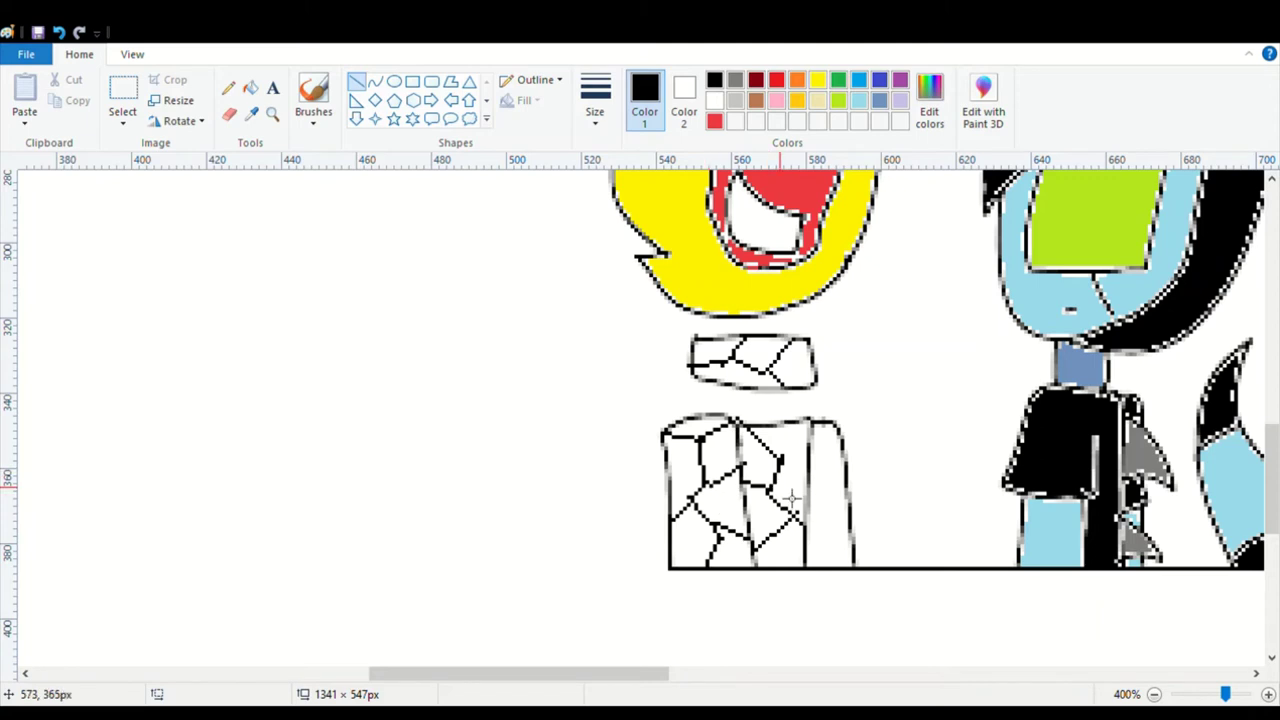
drag(612, 429, 621, 429)
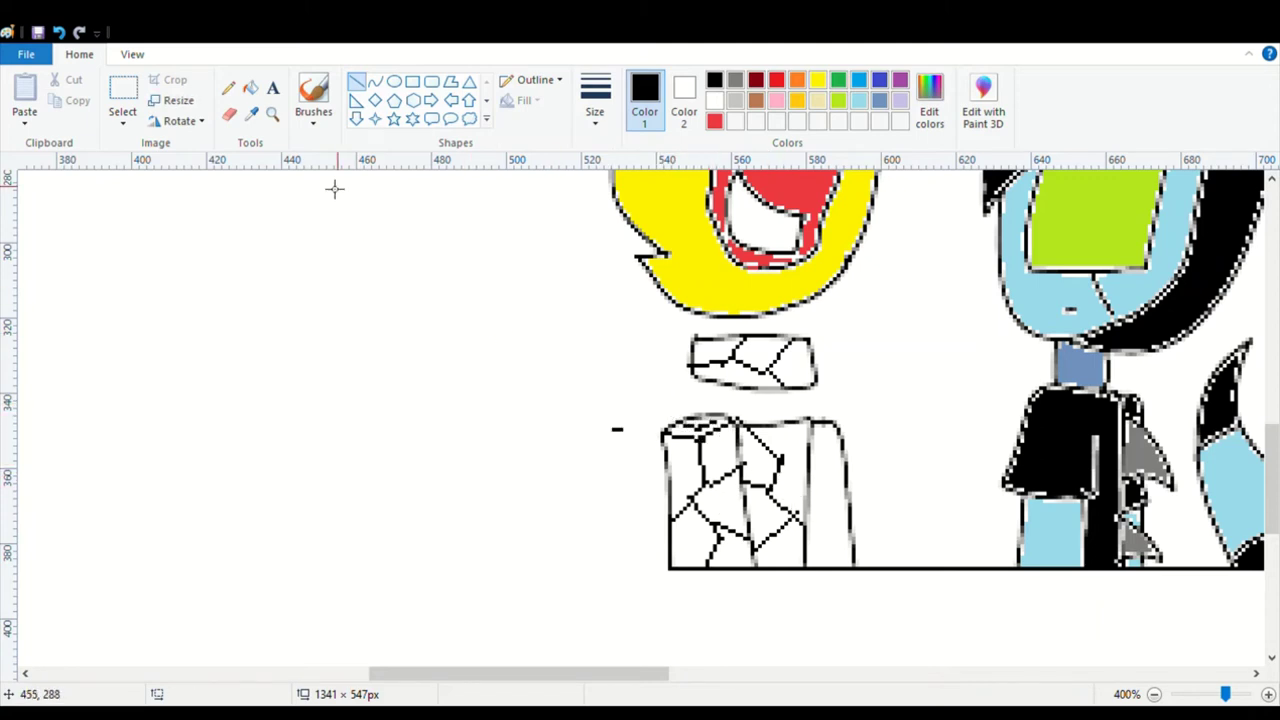
click(229, 114)
drag(609, 443, 623, 426)
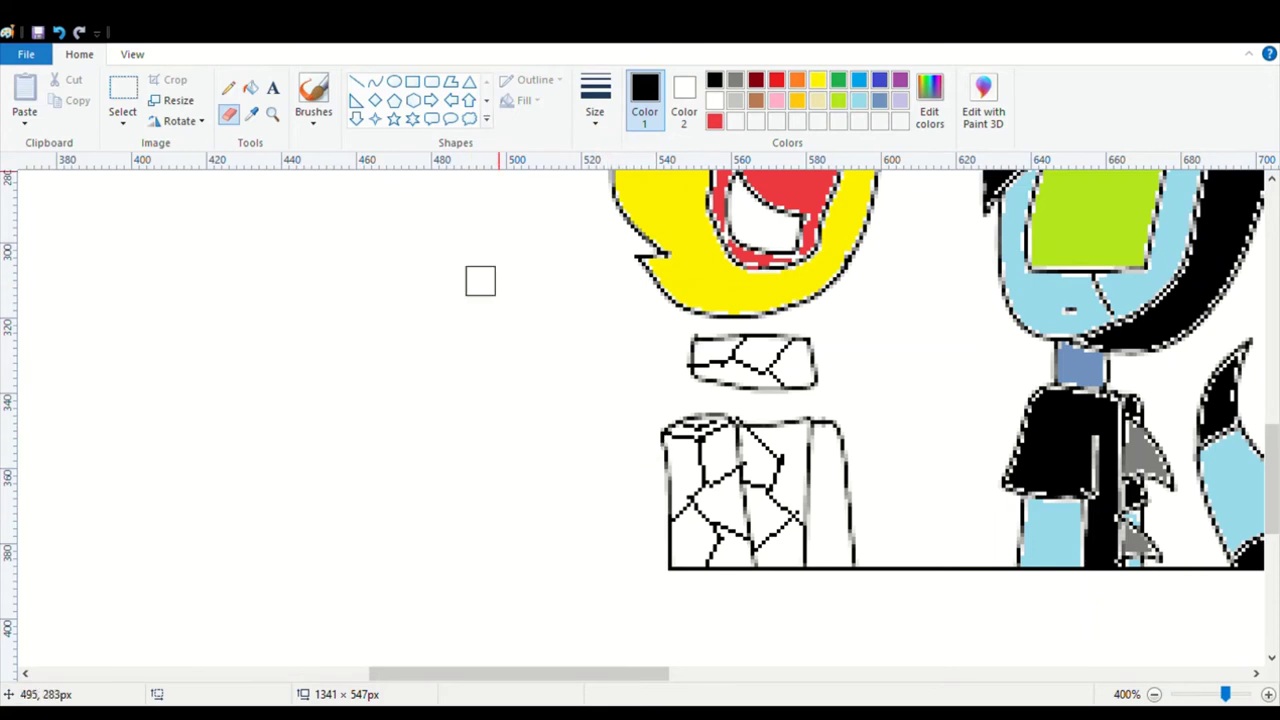
Step: Draw black crack lines with the Line tool from the middle torso panel's upper right corner and across the right panel
click(356, 81)
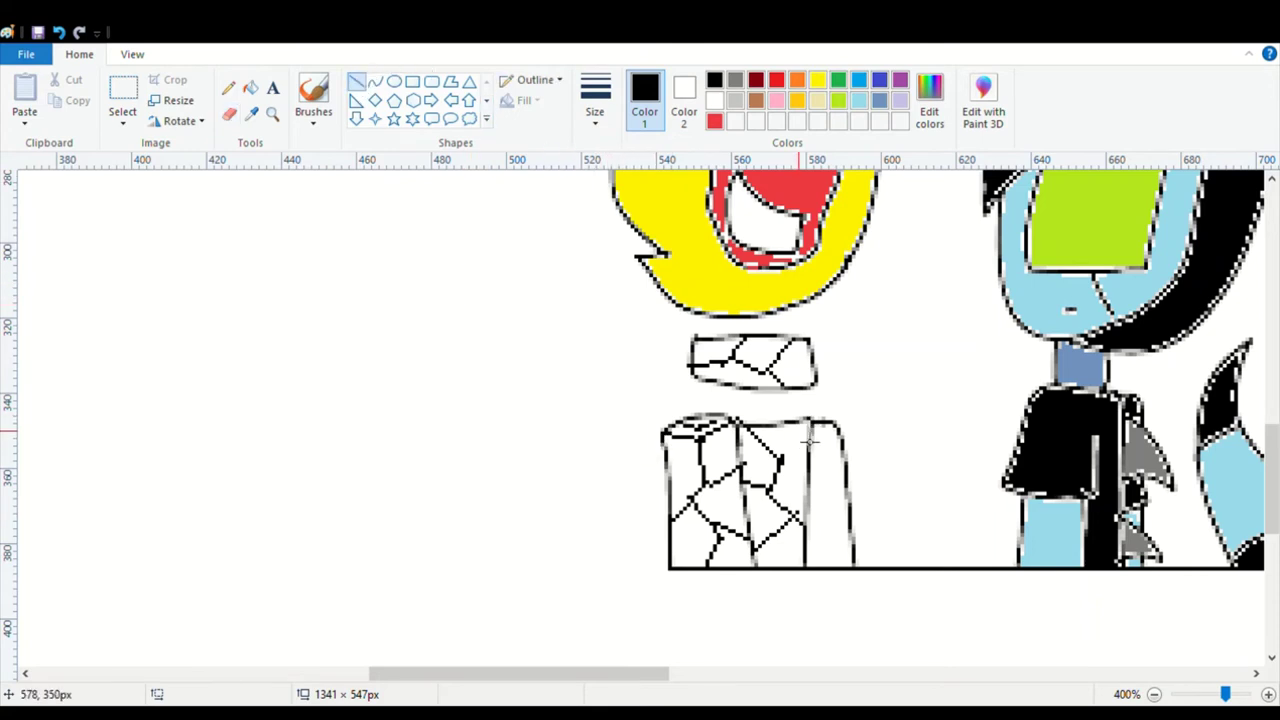
drag(812, 435, 795, 465)
click(475, 559)
mouse_move(819, 517)
mouse_down()
mouse_move(842, 507)
mouse_move(828, 463)
mouse_move(814, 466)
mouse_move(846, 440)
mouse_up()
click(559, 462)
click(617, 492)
click(579, 457)
click(891, 423)
click(914, 470)
drag(840, 507, 822, 548)
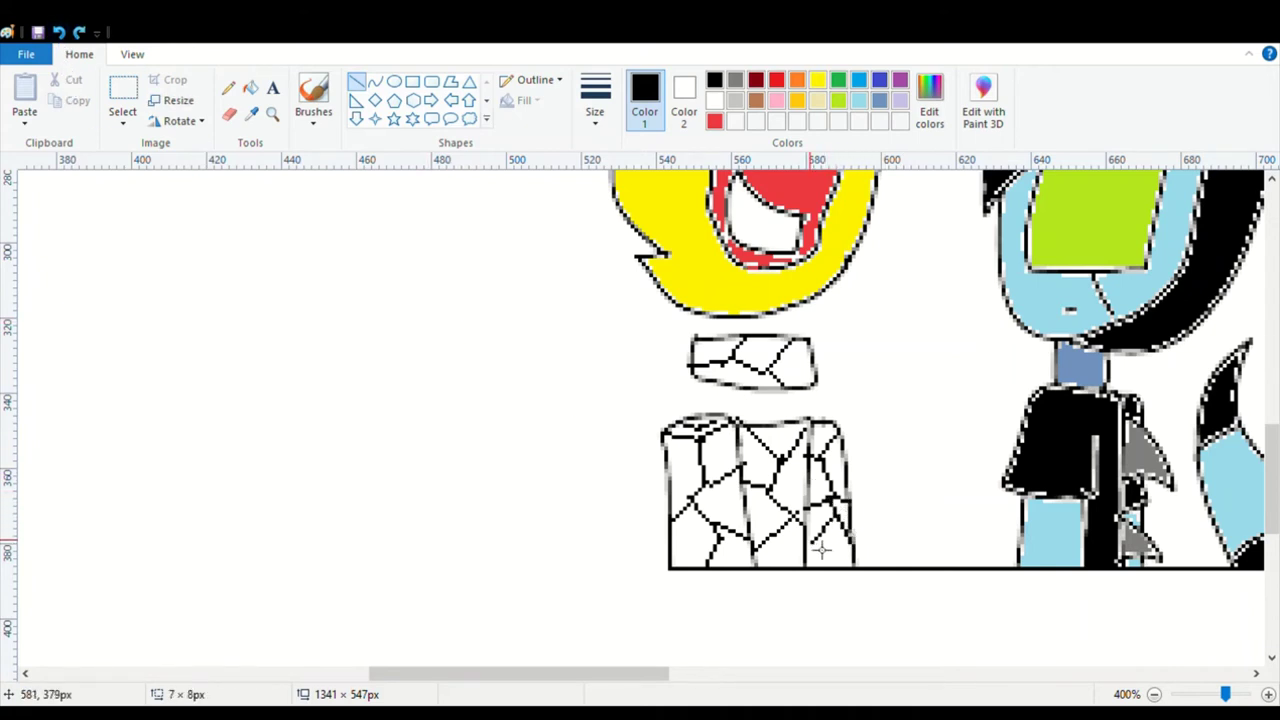
Step: Add a short black crack line to the upper part of the left character's neck block, undoing the surplus strokes
click(988, 450)
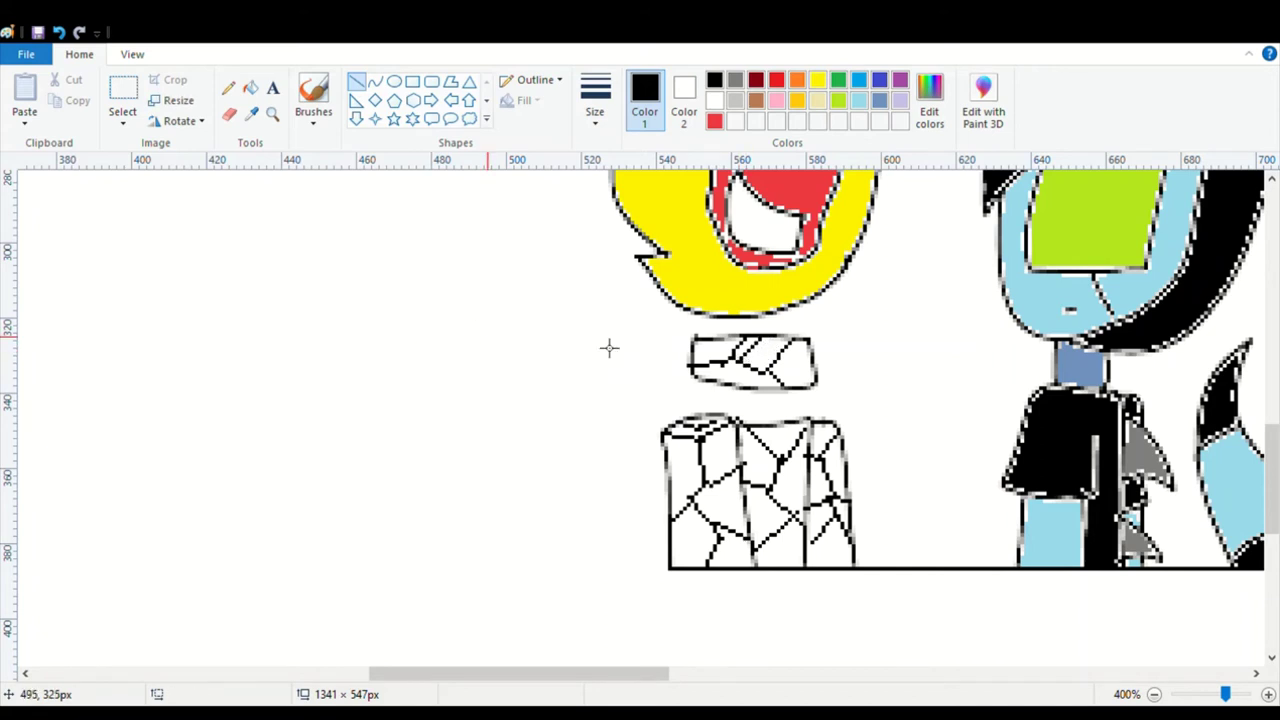
click(58, 35)
mouse_move(767, 348)
mouse_down()
mouse_move(756, 363)
mouse_move(778, 371)
mouse_move(781, 349)
mouse_up()
click(454, 403)
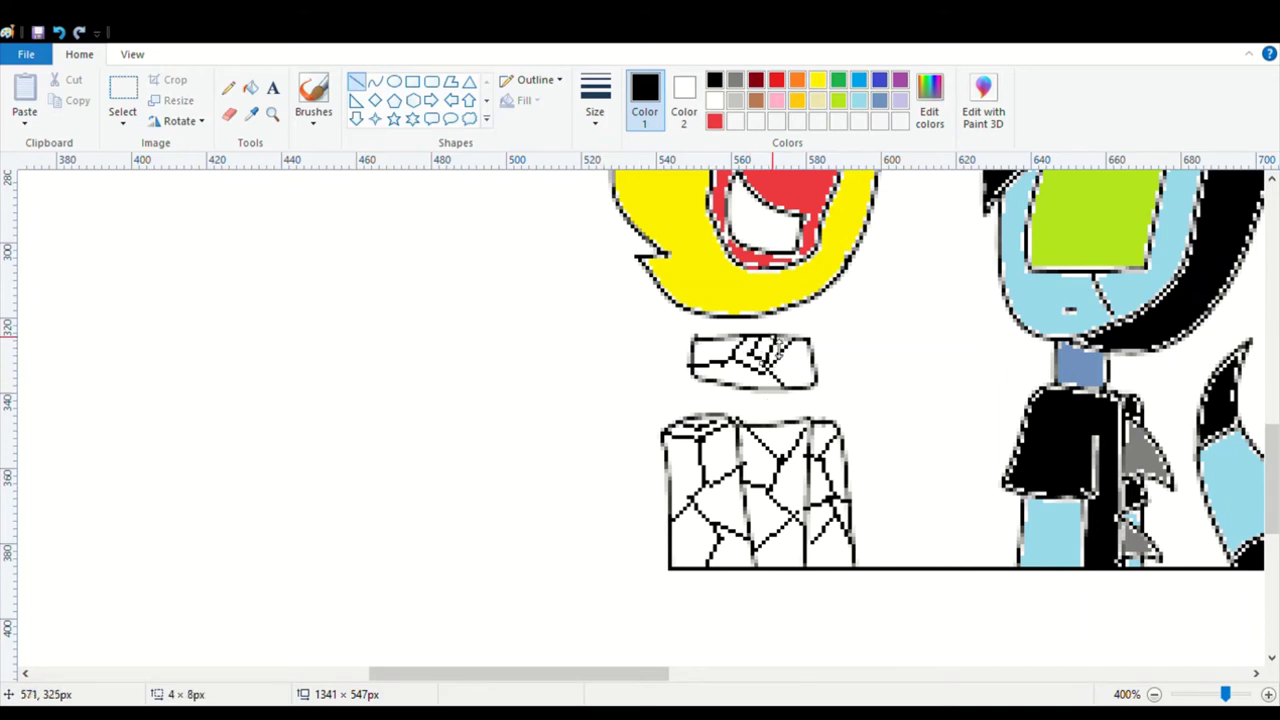
click(59, 34)
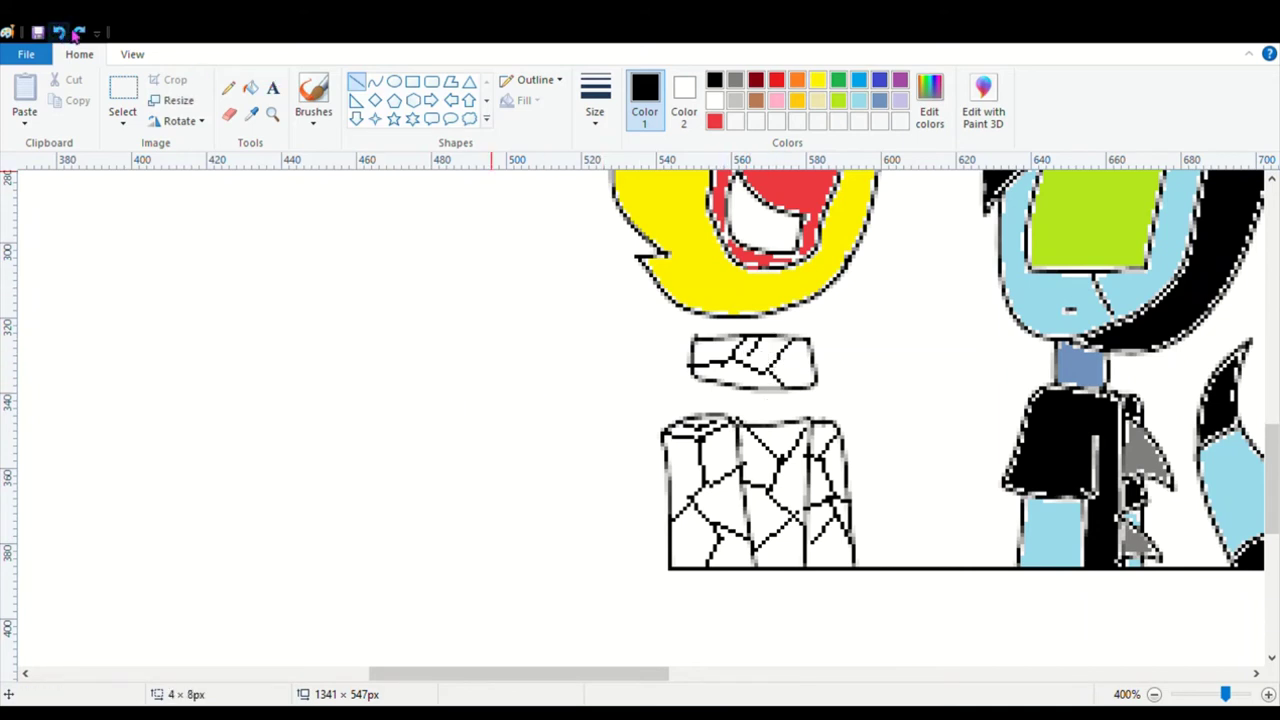
Step: Trace the crack lines on the left character's neck block in yellow
click(817, 82)
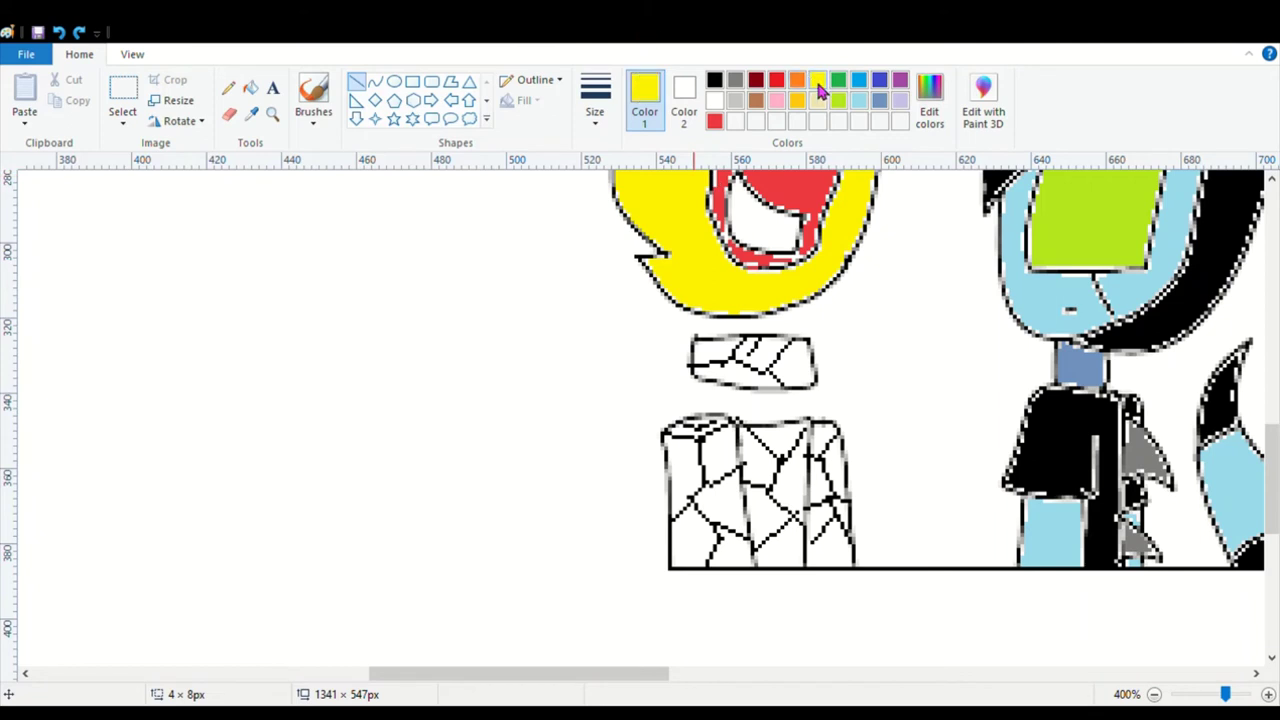
mouse_move(737, 367)
mouse_down()
mouse_move(702, 374)
mouse_move(743, 348)
mouse_move(770, 372)
mouse_move(795, 340)
mouse_move(783, 385)
mouse_move(770, 335)
mouse_up()
click(595, 407)
click(634, 386)
Step: Trace the upper and central crack lines of the left character's middle torso panel in yellow
mouse_move(754, 434)
mouse_down()
mouse_move(794, 476)
mouse_move(814, 447)
mouse_move(780, 499)
mouse_move(744, 482)
mouse_move(809, 527)
mouse_up()
click(431, 525)
click(925, 389)
click(537, 513)
click(531, 512)
click(602, 530)
click(678, 470)
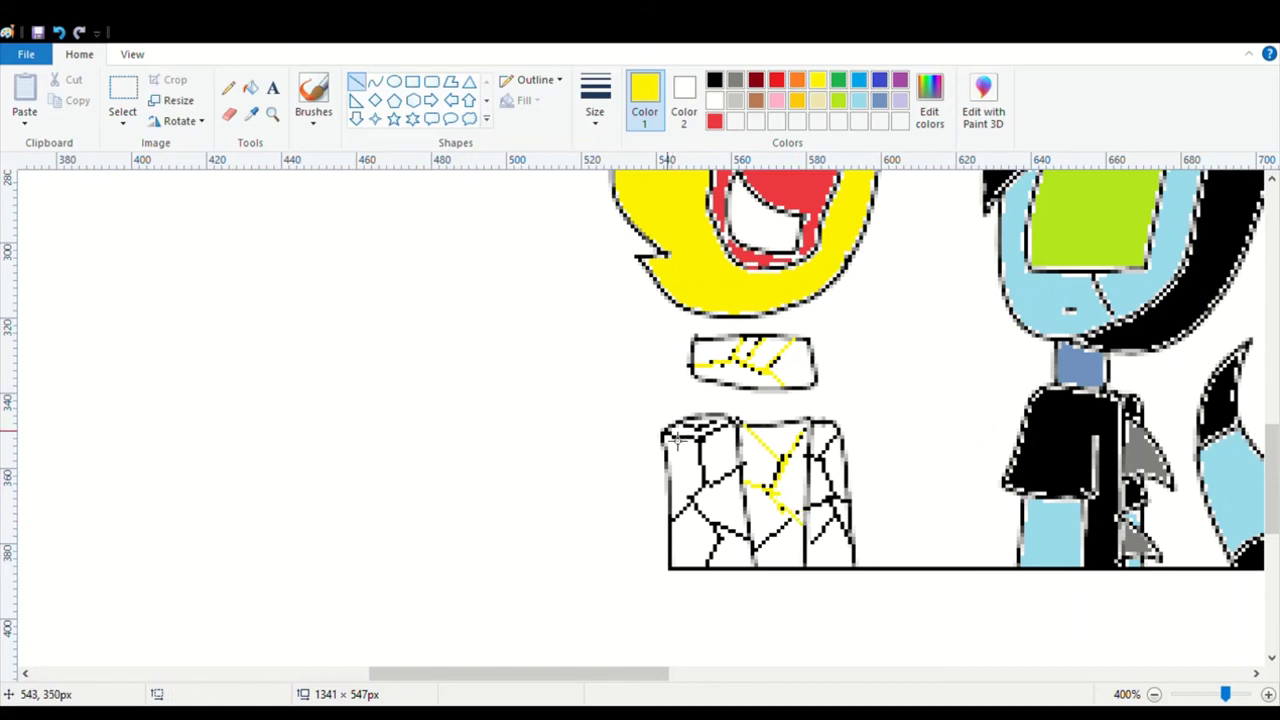
Step: Trace the crack lines of the left character's left torso panel in yellow, from its top edge down to the baseline
mouse_move(670, 436)
mouse_down()
mouse_move(726, 424)
mouse_move(712, 498)
mouse_move(674, 531)
mouse_move(708, 518)
mouse_move(756, 547)
mouse_move(712, 567)
mouse_up()
click(620, 457)
click(559, 492)
click(608, 553)
click(561, 563)
click(543, 527)
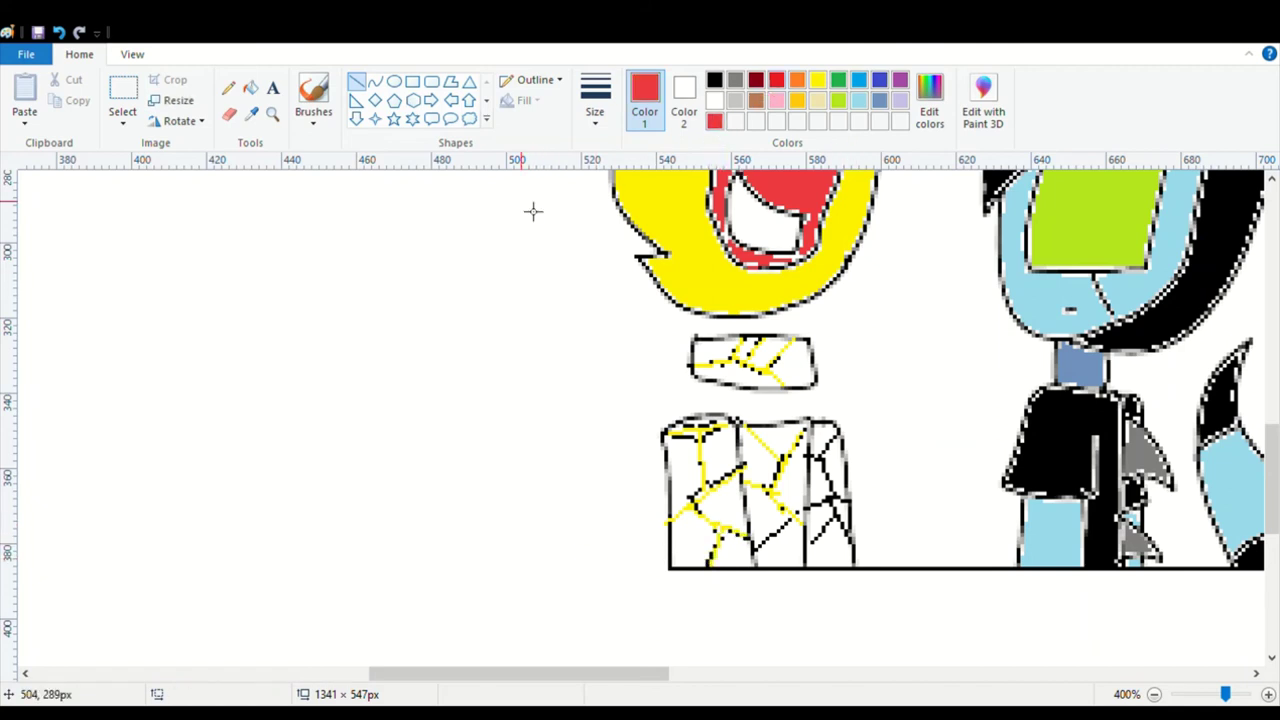
Step: Fill all the sections between the cracks of the left character's neck block with red
click(250, 88)
click(792, 368)
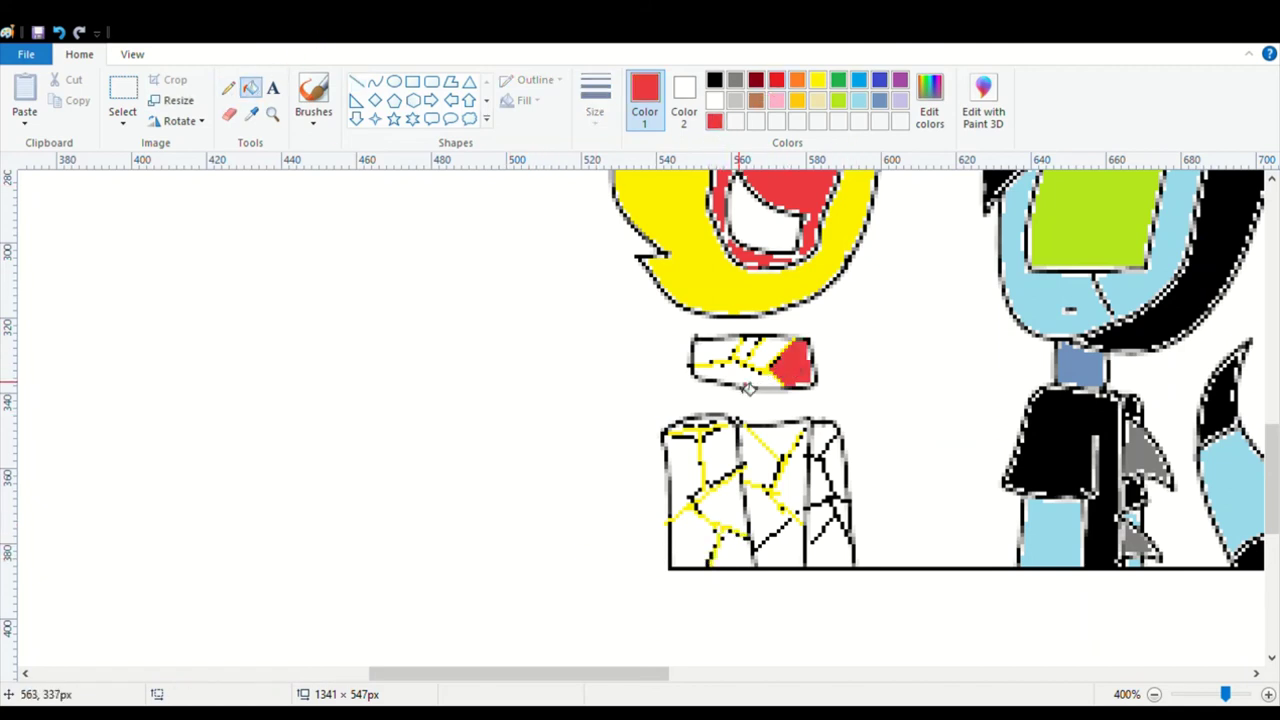
click(772, 358)
click(750, 352)
click(738, 383)
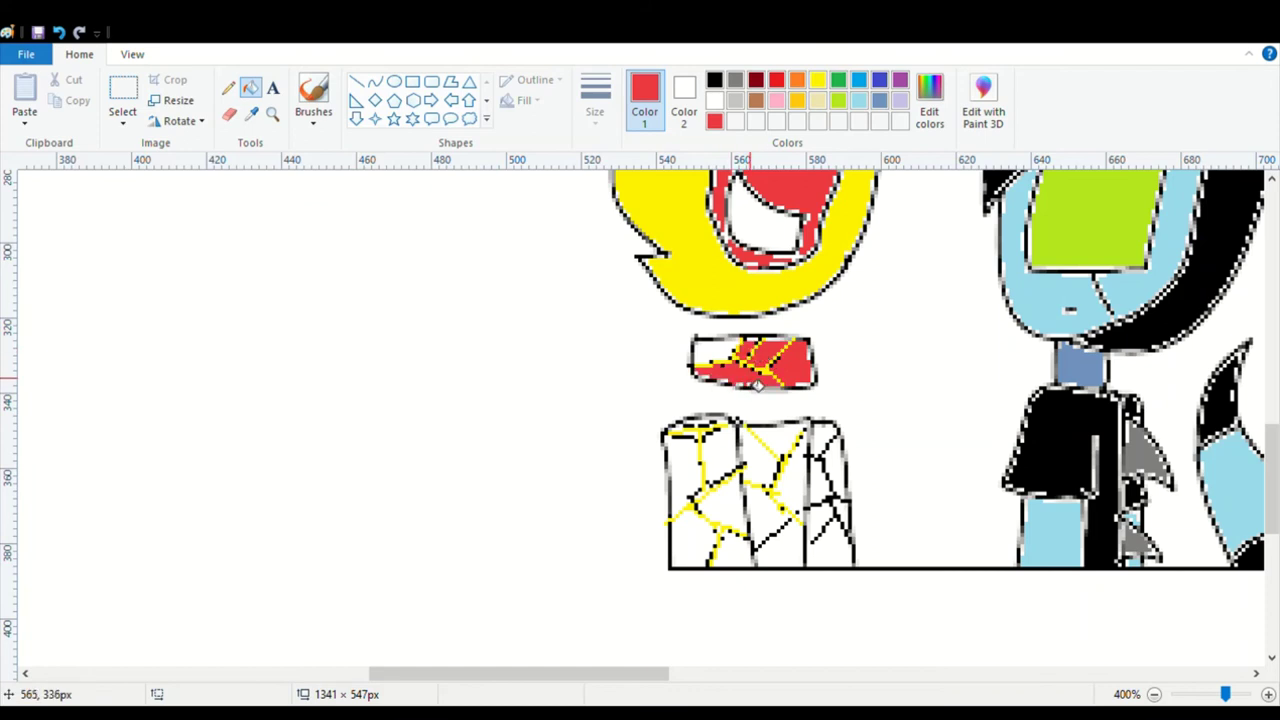
click(723, 356)
Step: Fill the sections of the left character's right torso panel with red
click(828, 452)
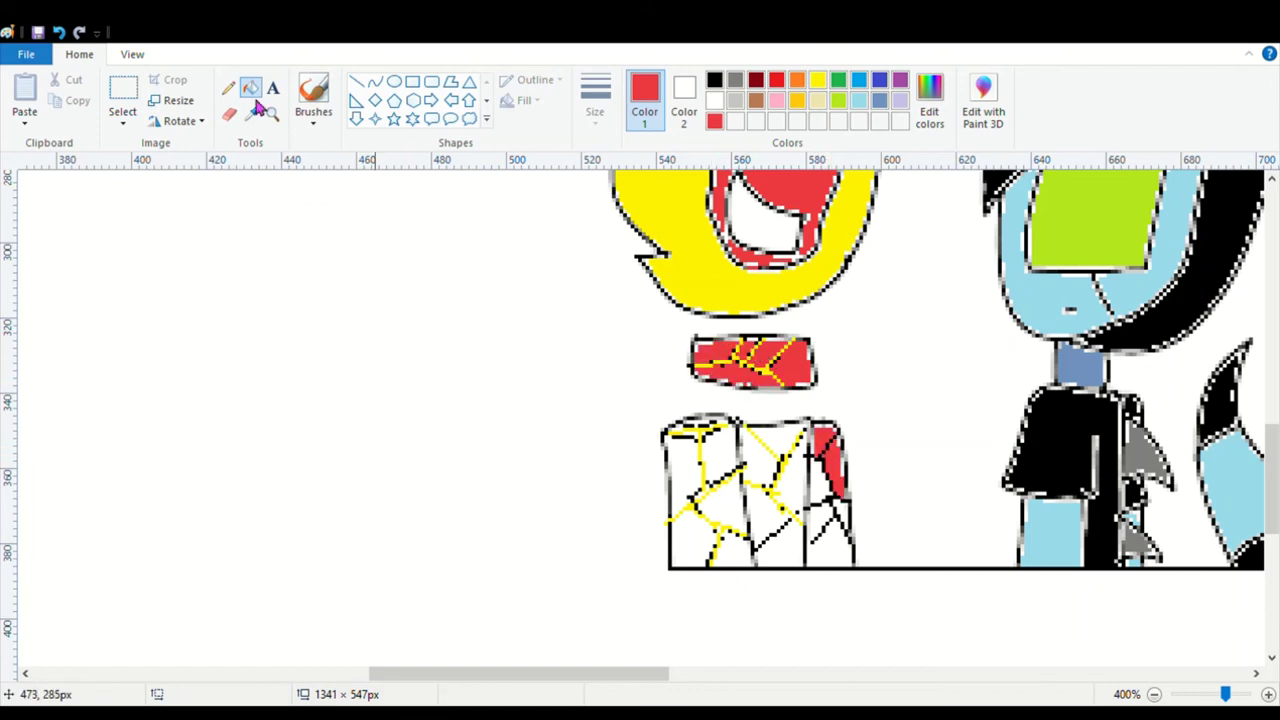
click(824, 492)
click(848, 556)
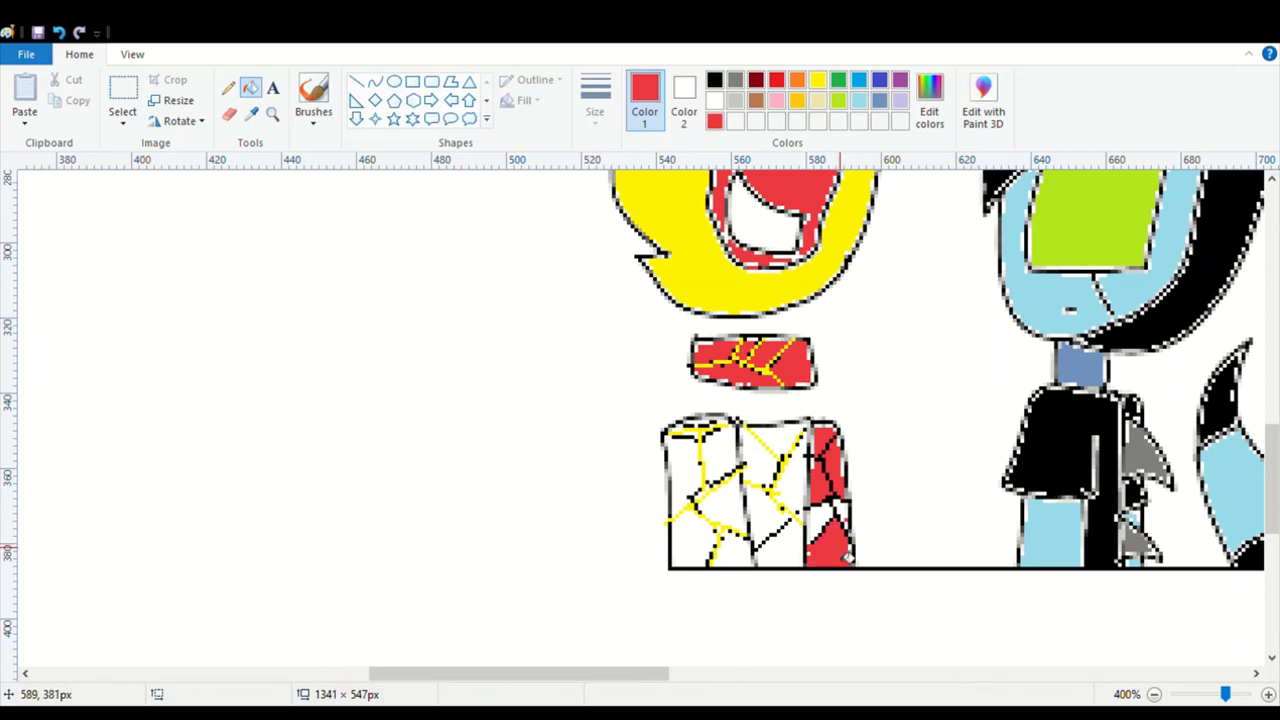
click(820, 520)
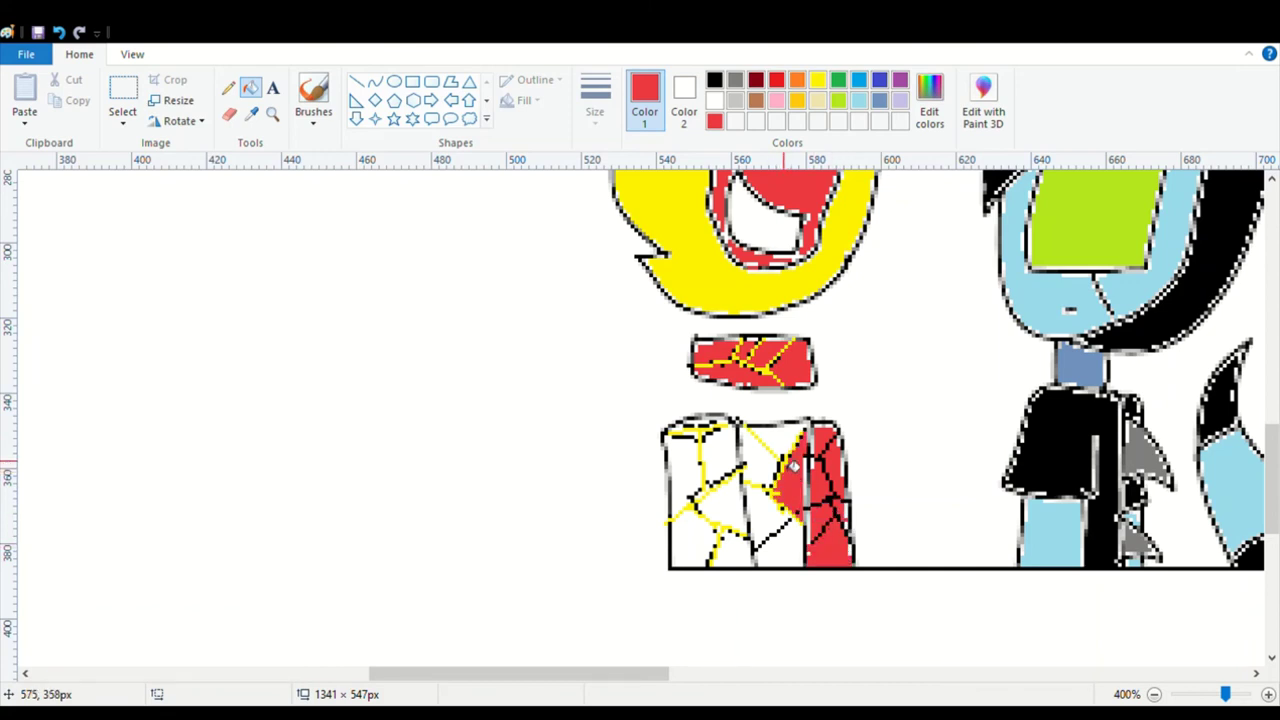
Step: Fill the sections of the left character's middle torso panel with red, undoing the accidental fill of the background
click(762, 462)
click(766, 508)
click(812, 584)
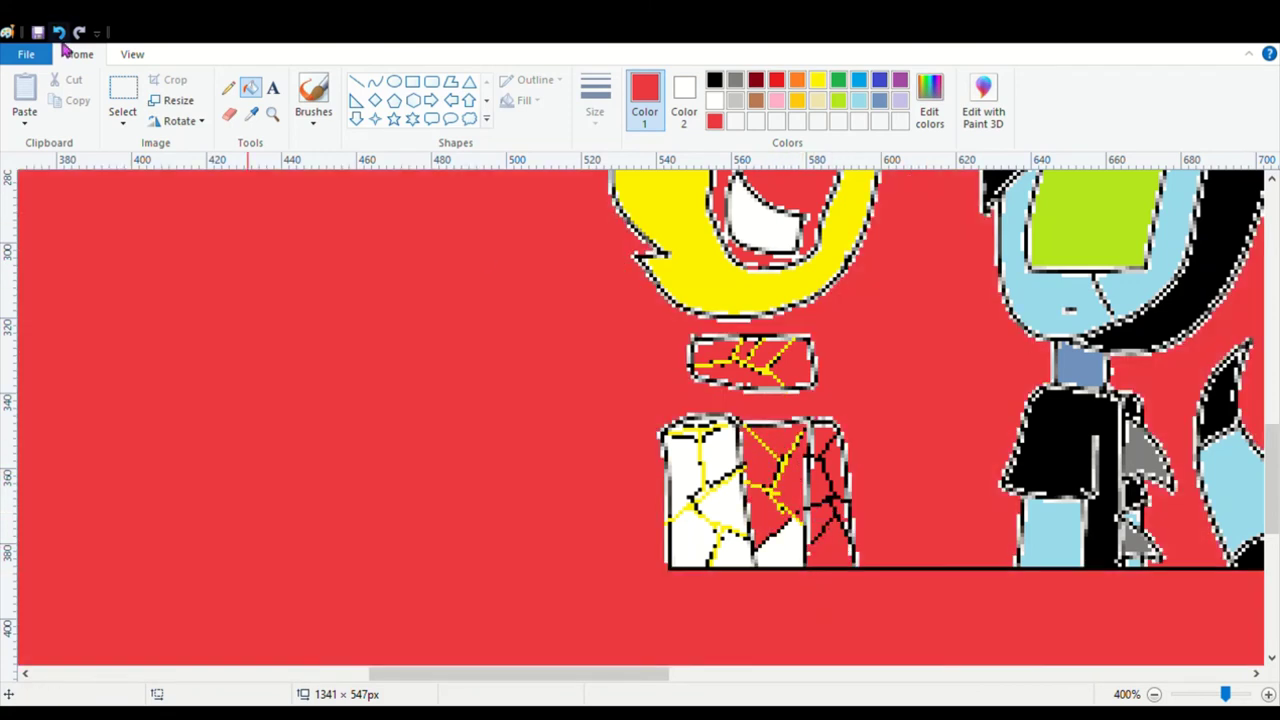
click(58, 32)
click(777, 560)
Step: Fill the large sections between the cracks of the left character's left torso panel with red
click(703, 546)
click(745, 561)
click(737, 524)
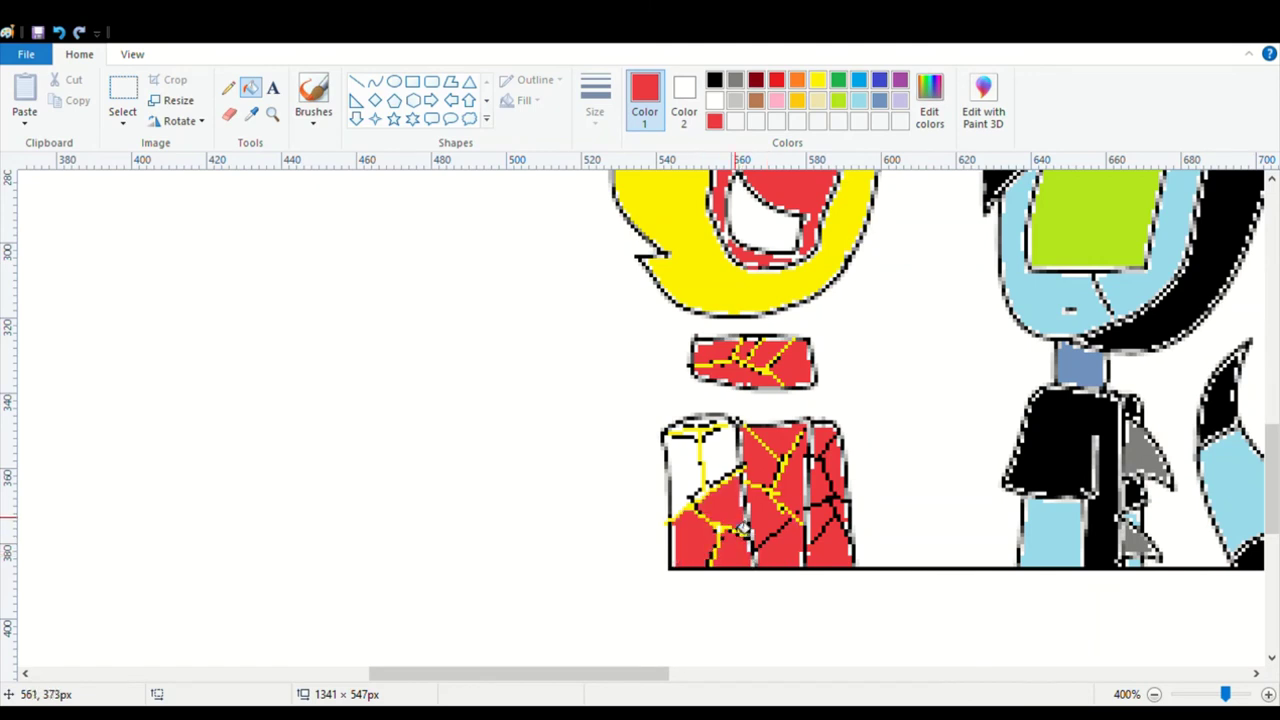
click(690, 491)
click(722, 478)
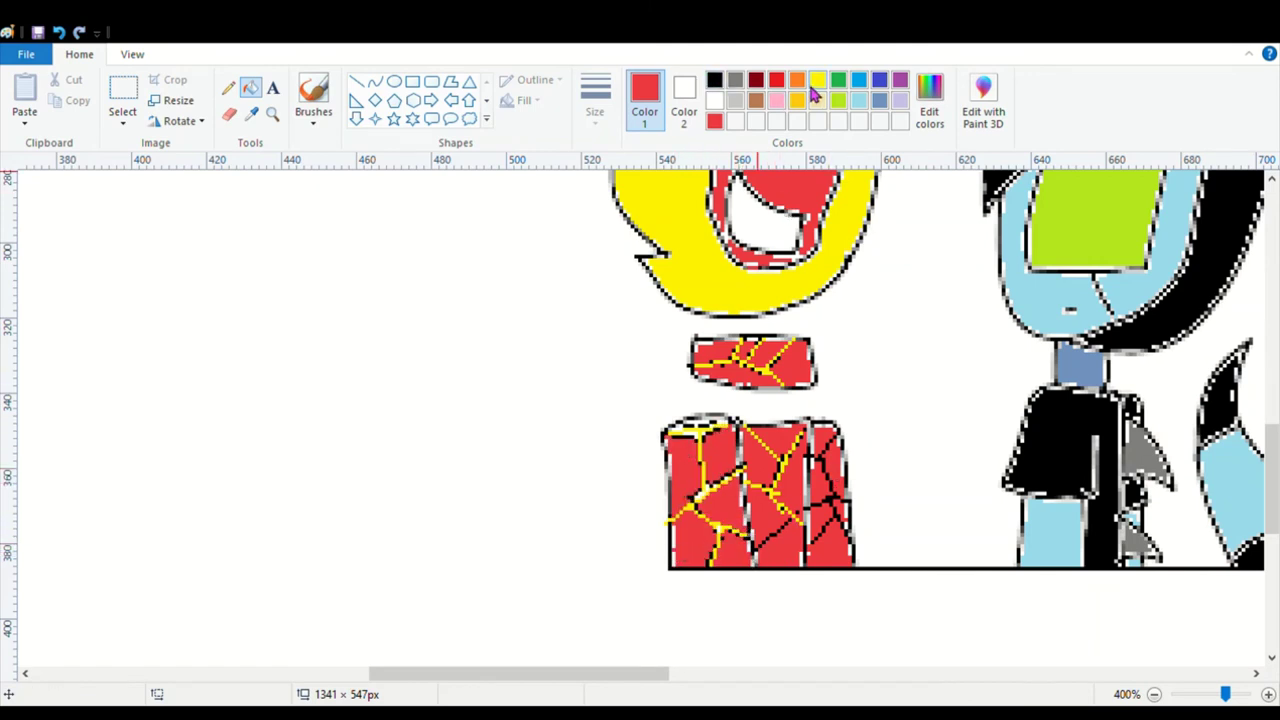
Step: Trace the remaining black crack at the bottom of the middle torso panel with a yellow line
click(816, 82)
click(357, 82)
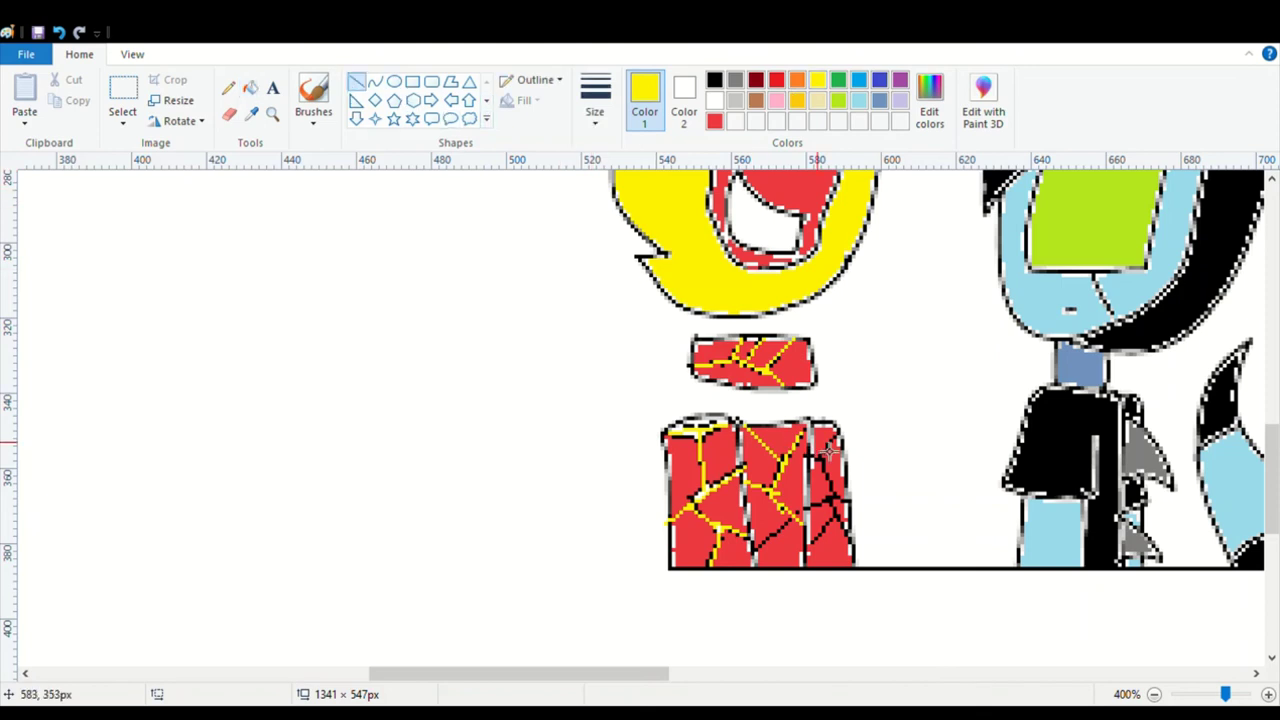
drag(763, 557, 804, 525)
click(879, 402)
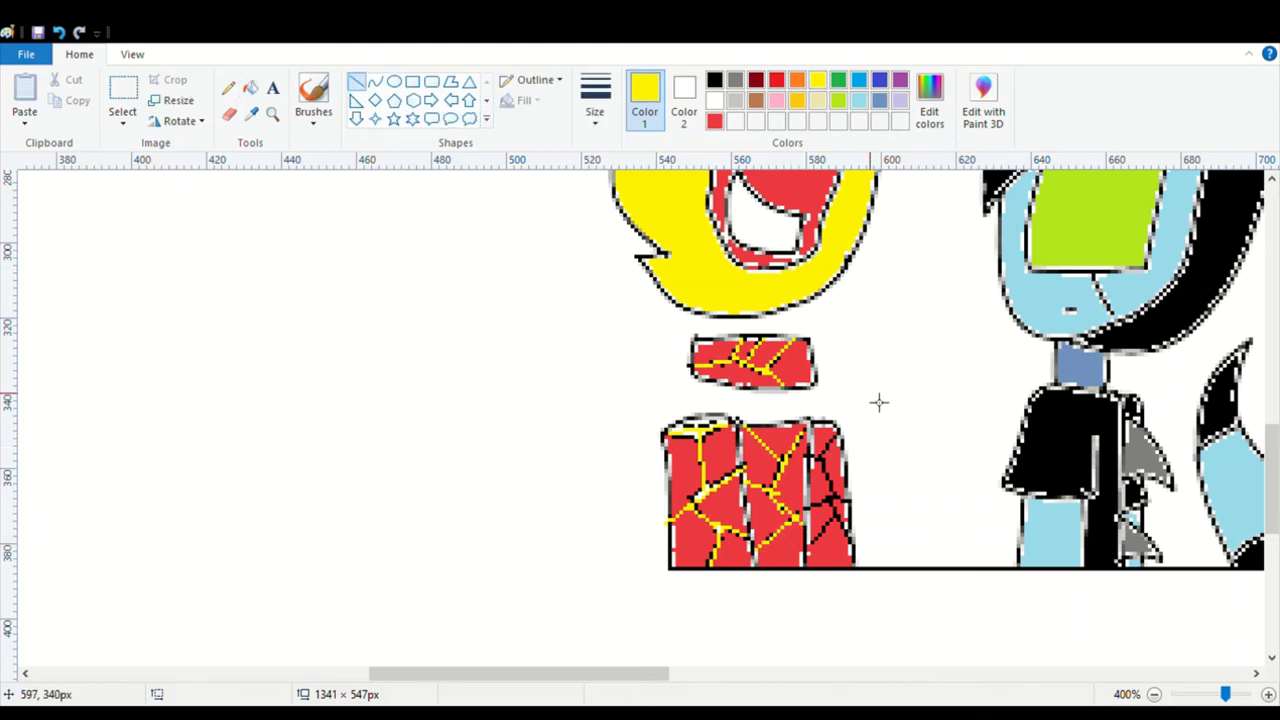
Step: Trace the black crack lines of the left character's right torso panel with yellow lines
drag(846, 441, 819, 466)
click(937, 415)
drag(856, 508, 829, 470)
click(893, 476)
mouse_move(821, 517)
mouse_down()
mouse_move(850, 509)
mouse_move(863, 543)
mouse_move(843, 510)
mouse_move(815, 558)
mouse_up()
click(923, 487)
click(886, 492)
click(849, 644)
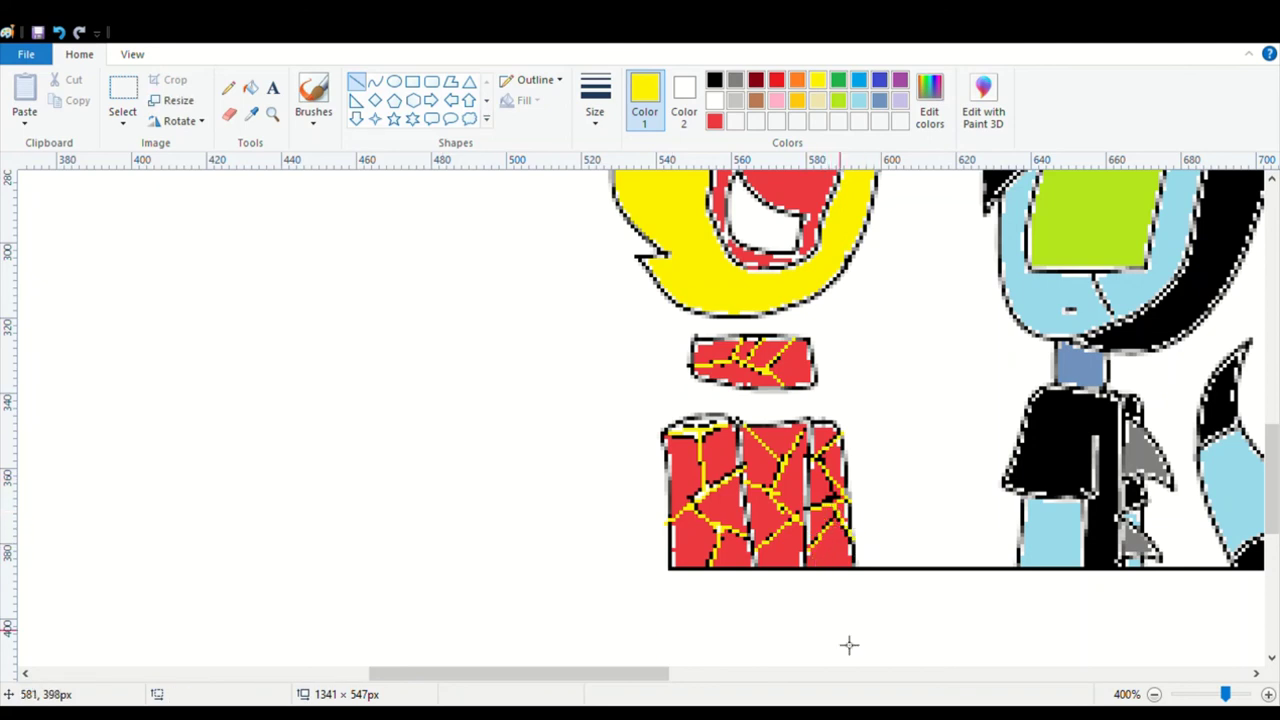
Step: Zoom out to 100% to view the whole drawing of both characters
drag(593, 678, 677, 678)
drag(1271, 479, 1271, 430)
scroll(1271, 430, down, 5)
click(1154, 694)
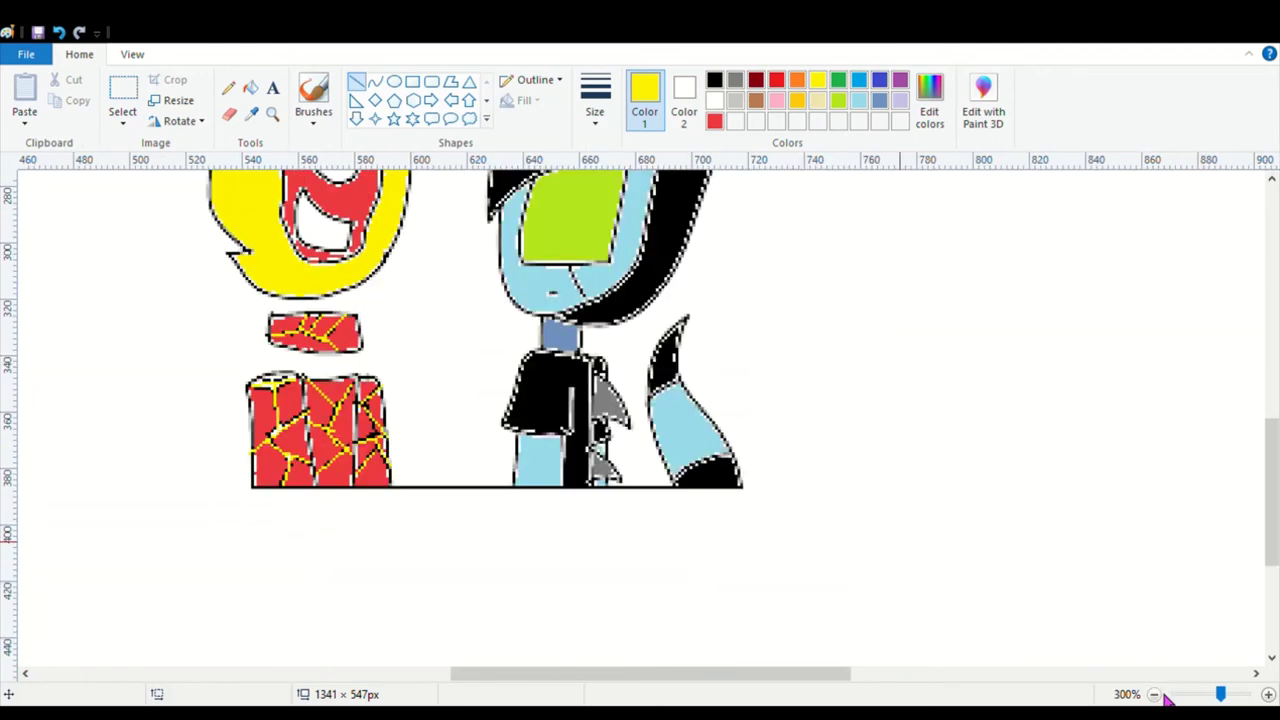
click(1154, 694)
click(1154, 694)
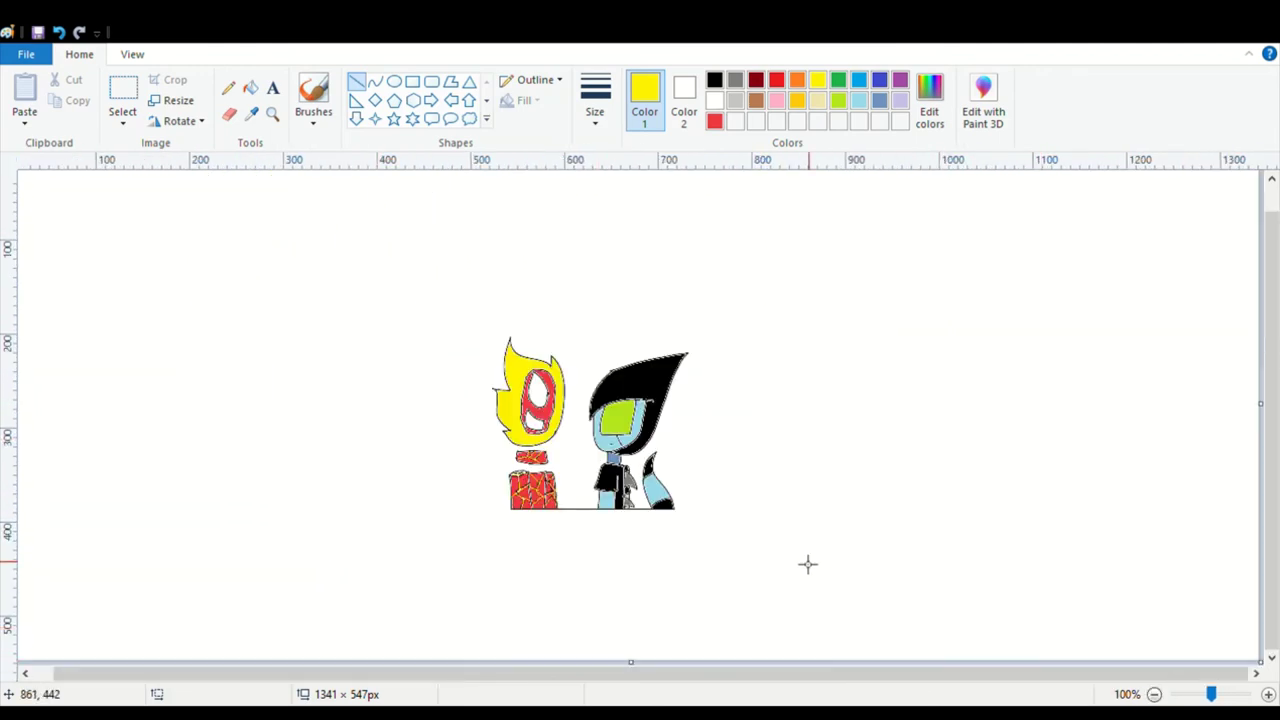